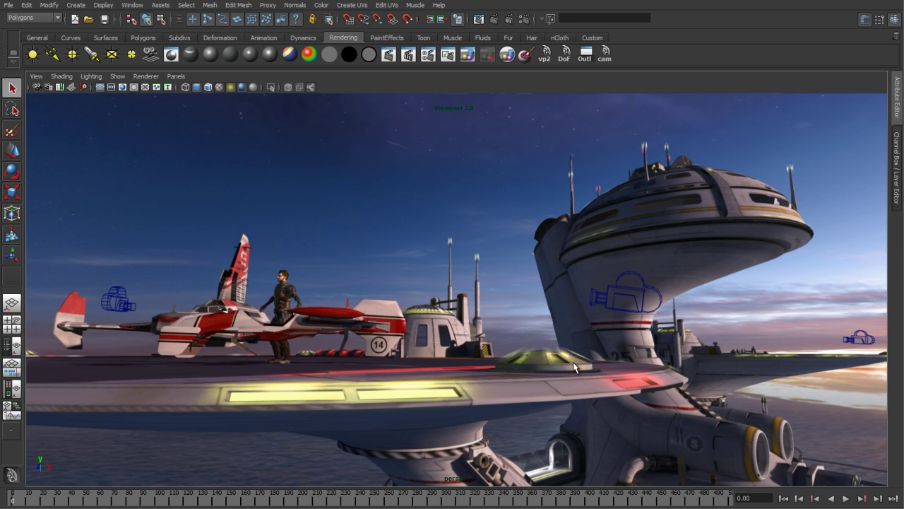
- Play the scene's animation in the perspective view, stop it and return to frame 0
click(844, 498)
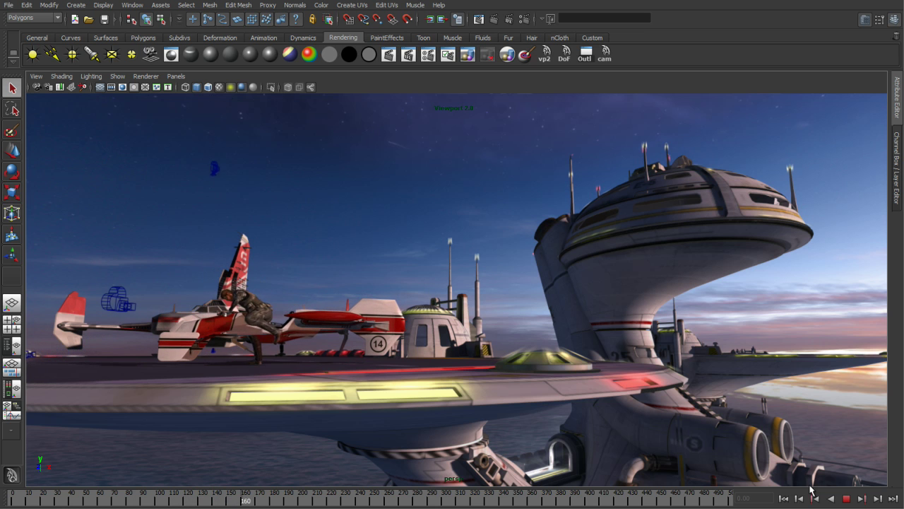
click(846, 498)
click(784, 498)
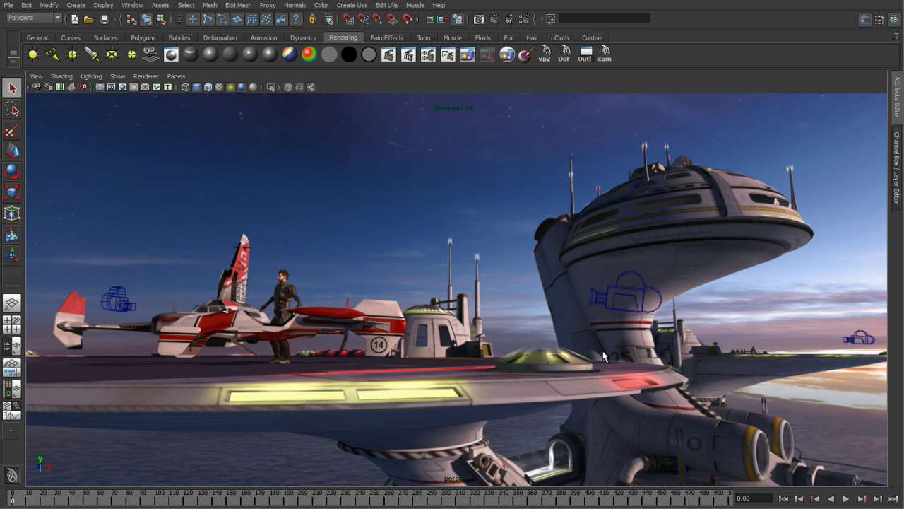
- Hide the camera icons in the viewport and show the Camera Sequencer beneath the perspective view
click(606, 53)
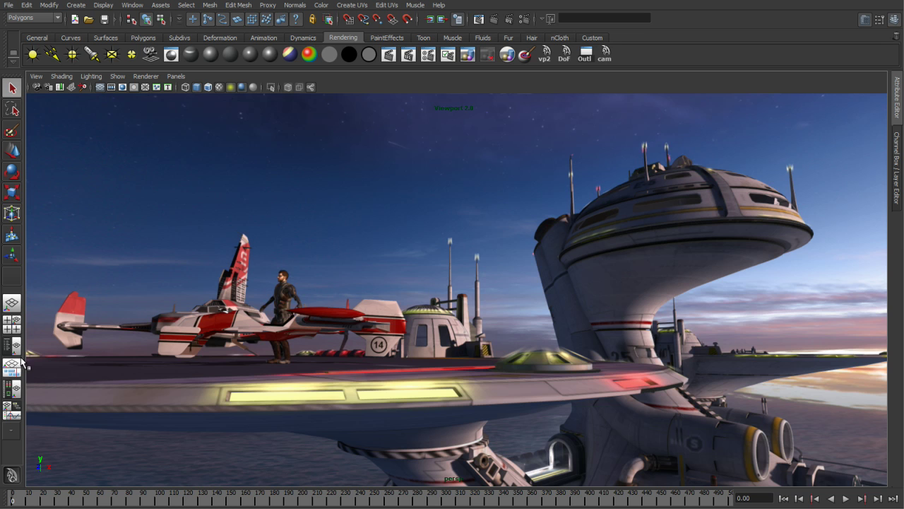
click(12, 368)
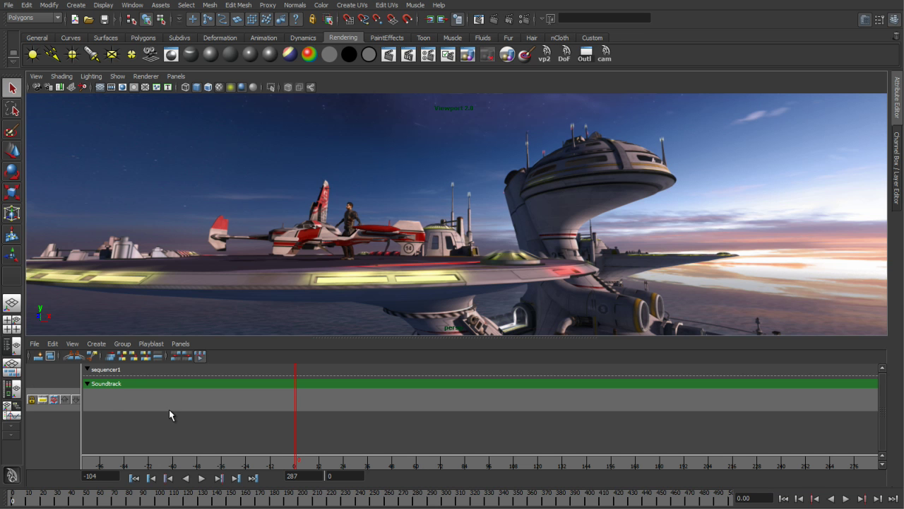
- Create a shot in the sequencer, frame it in full and change its camera to a_intro
click(39, 355)
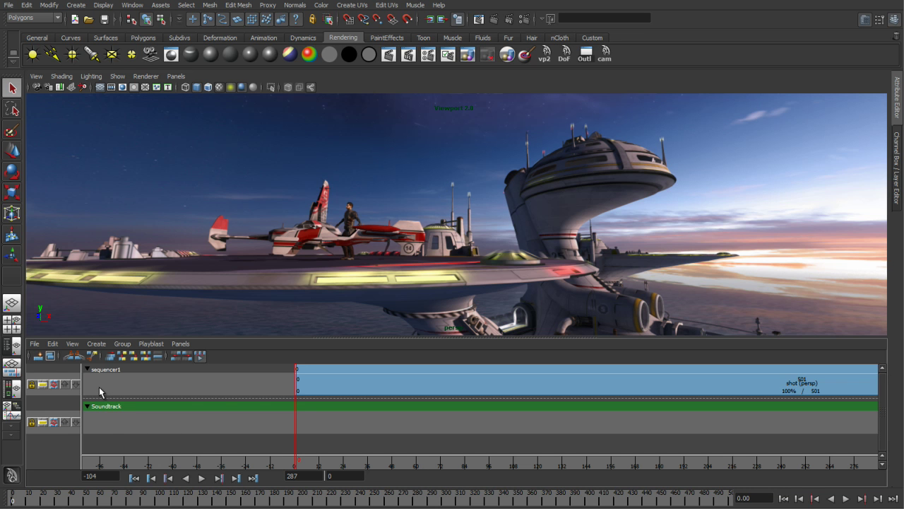
click(50, 355)
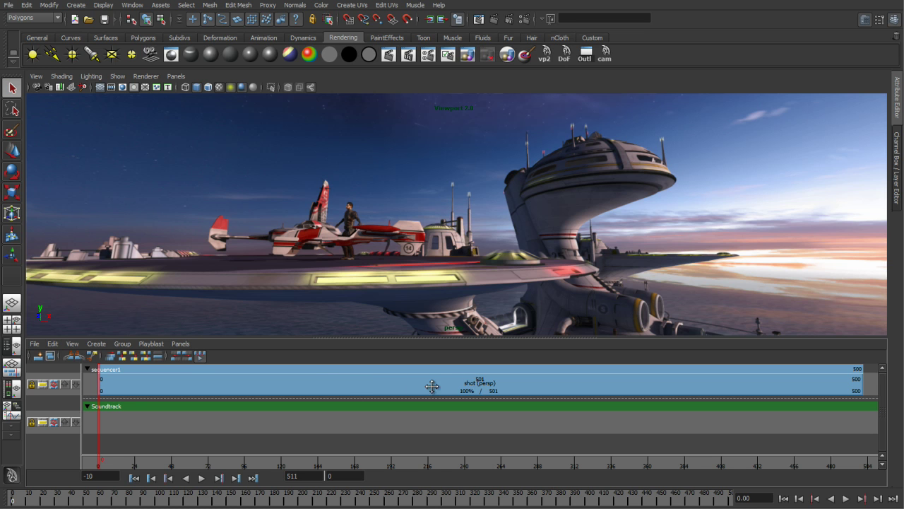
right_click(325, 382)
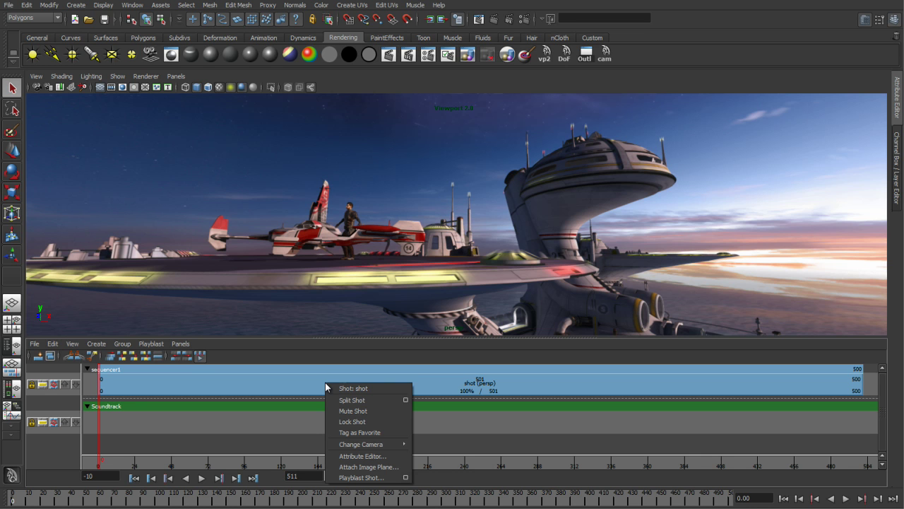
mouse_move(369, 445)
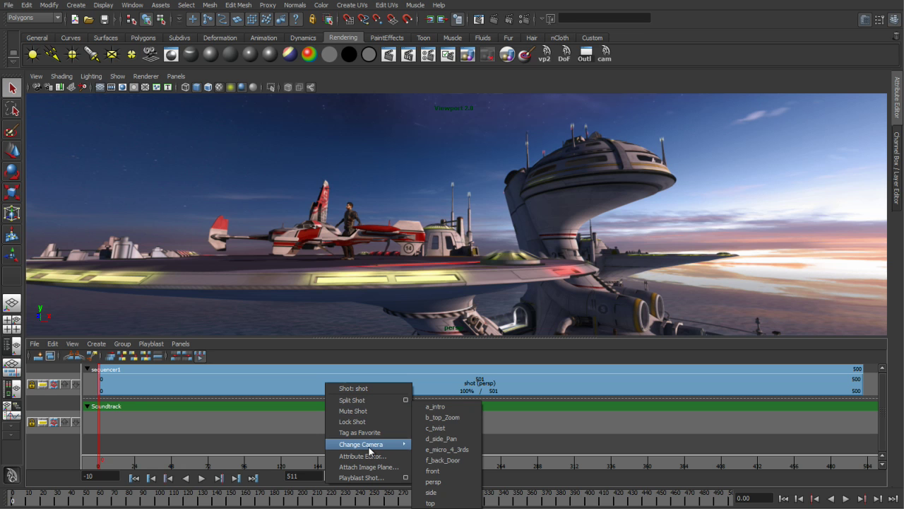
click(435, 407)
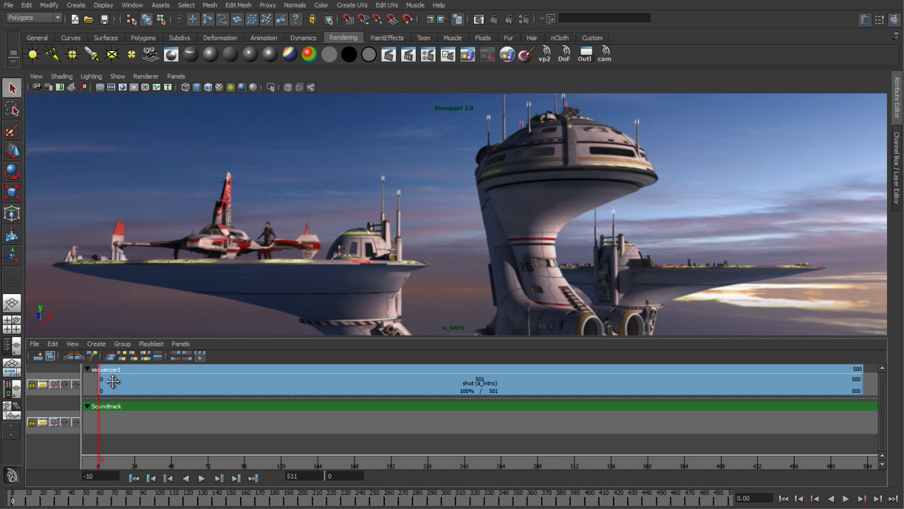
- Import the audio file break2.wav into the sequencer's soundtrack
click(33, 343)
click(60, 371)
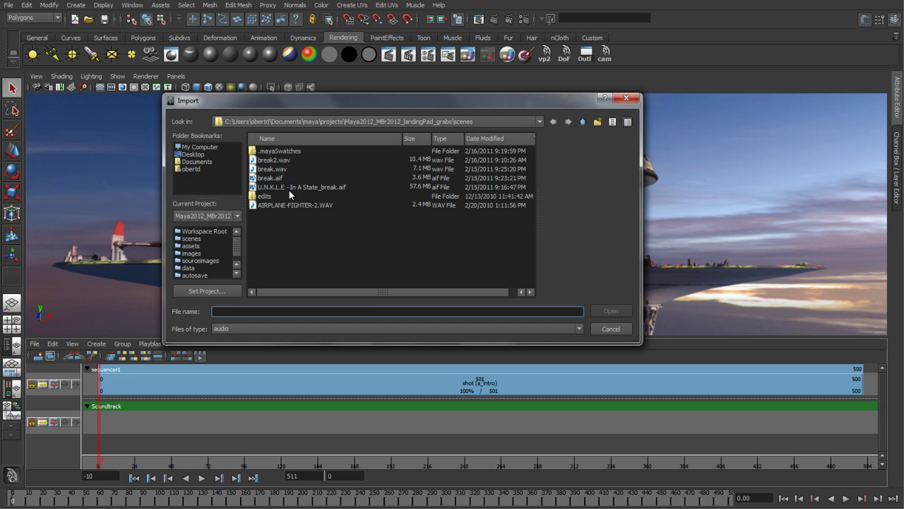
click(272, 161)
click(610, 311)
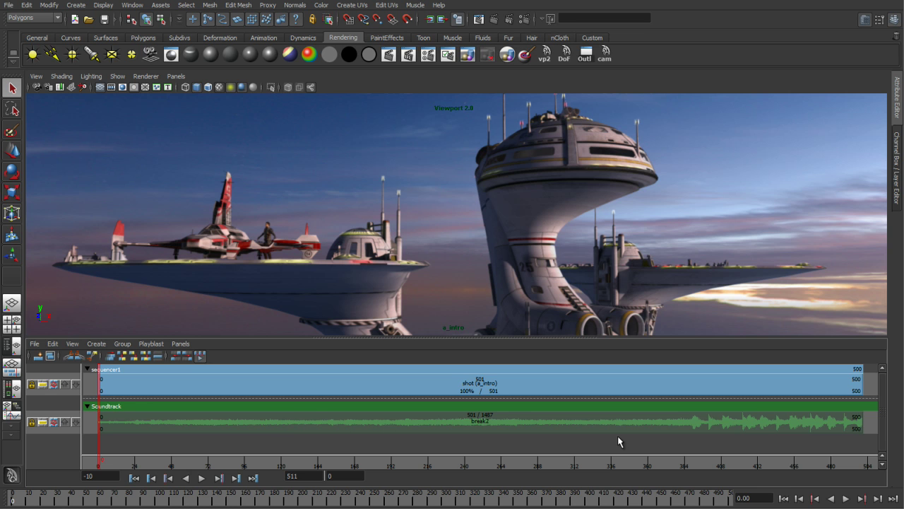
- Shift the break2 clip earlier on the soundtrack and extend its end to about frame 505, covering the whole shot
drag(761, 424, 292, 436)
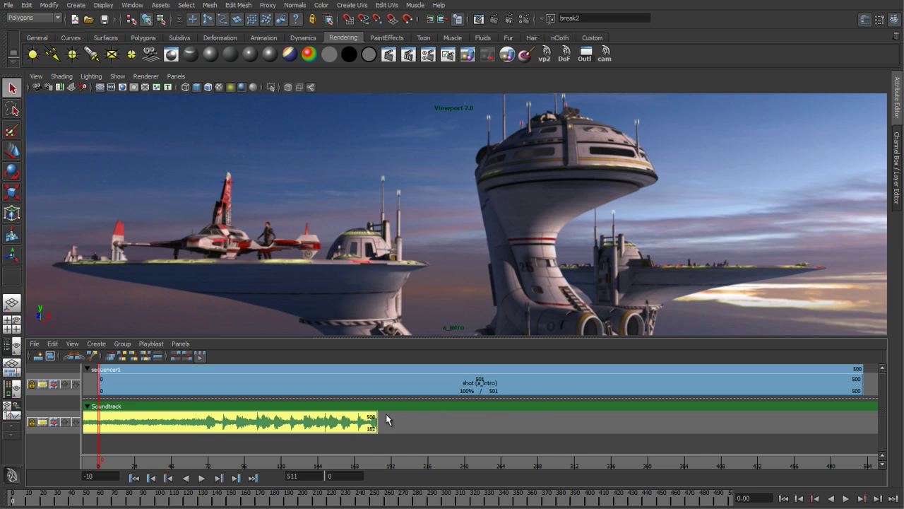
drag(376, 428, 863, 434)
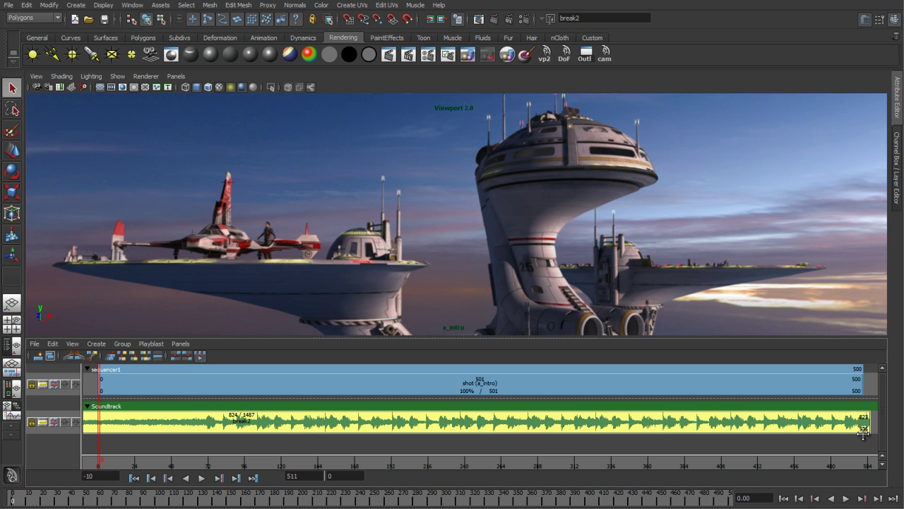
- Play the sequence with sound, then go to frame 70 and nudge the break2 clip slightly earlier to line up its beat
click(202, 478)
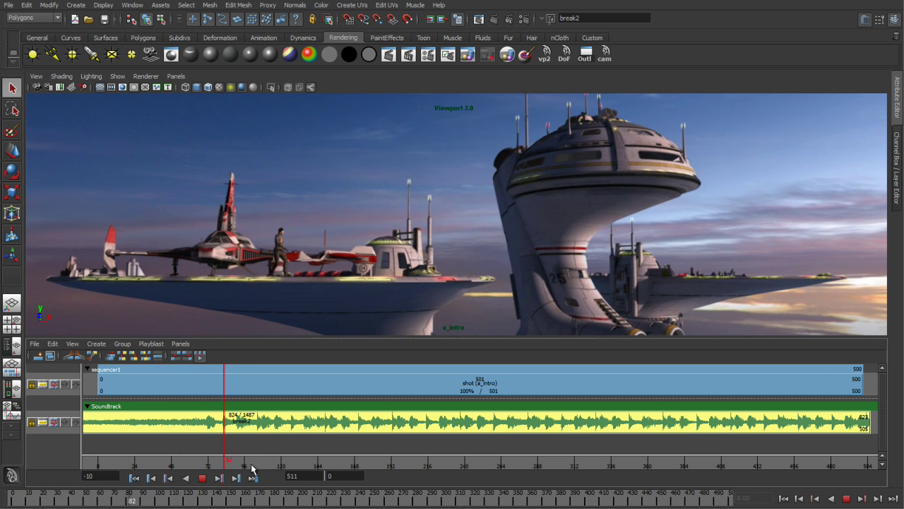
key(Escape)
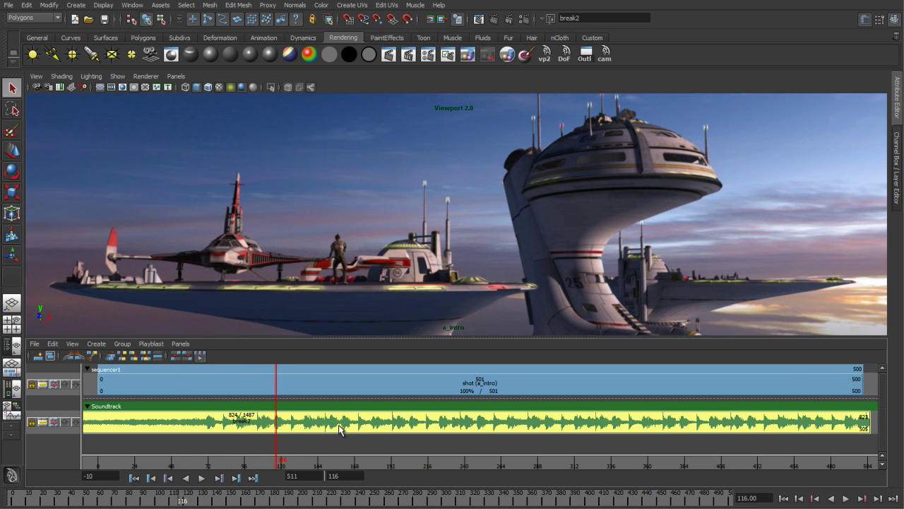
drag(276, 459, 210, 471)
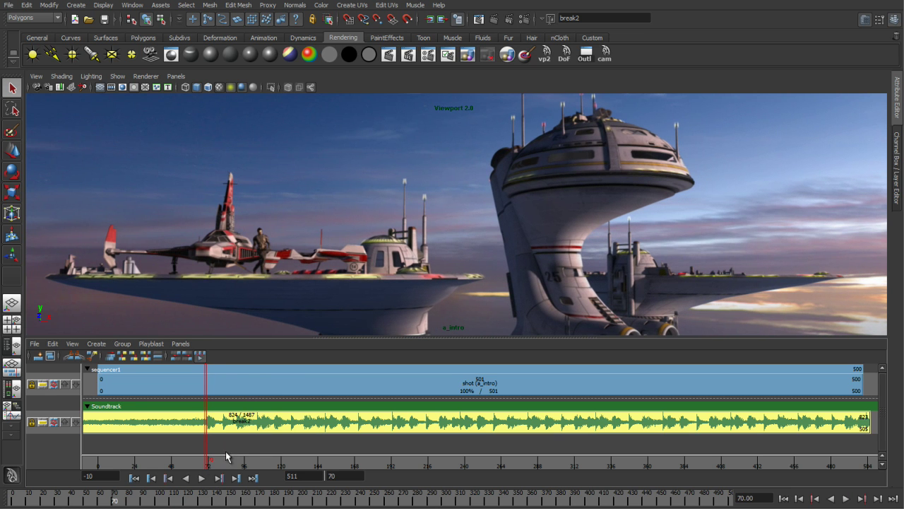
drag(245, 423, 242, 423)
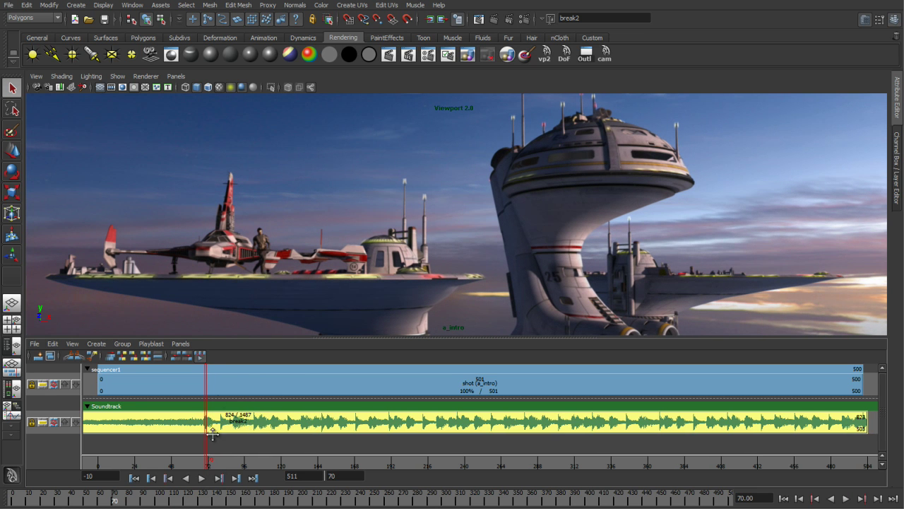
- Split the a_intro shot at frame 70
right_click(226, 383)
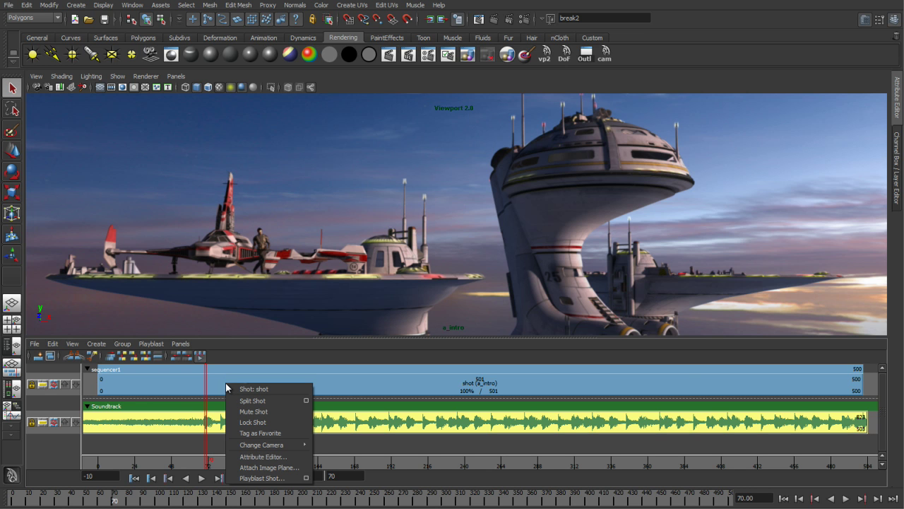
click(220, 382)
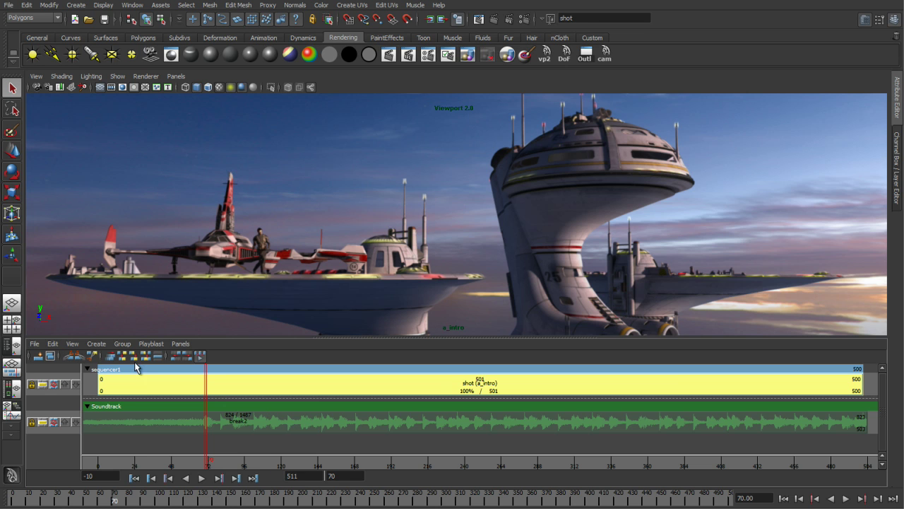
click(93, 357)
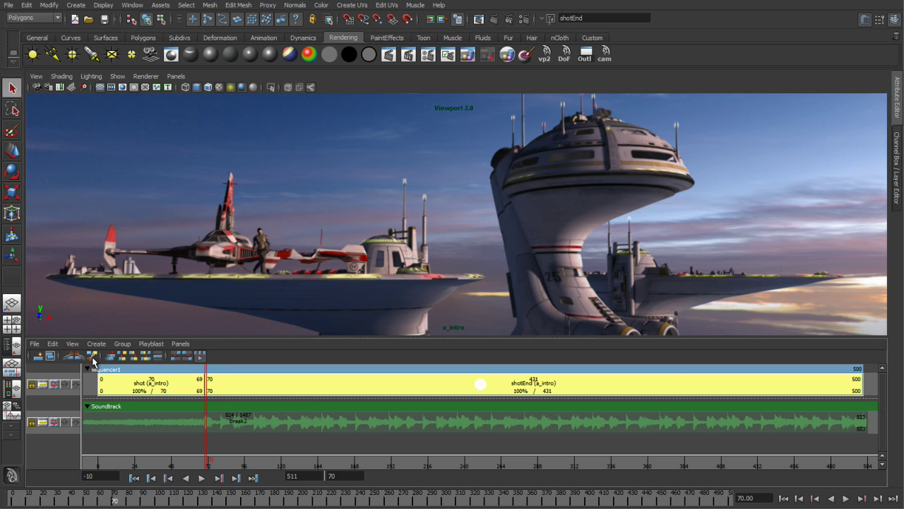
- Change the camera of the second shot, starting at frame 70, to d_side_Pan
click(161, 386)
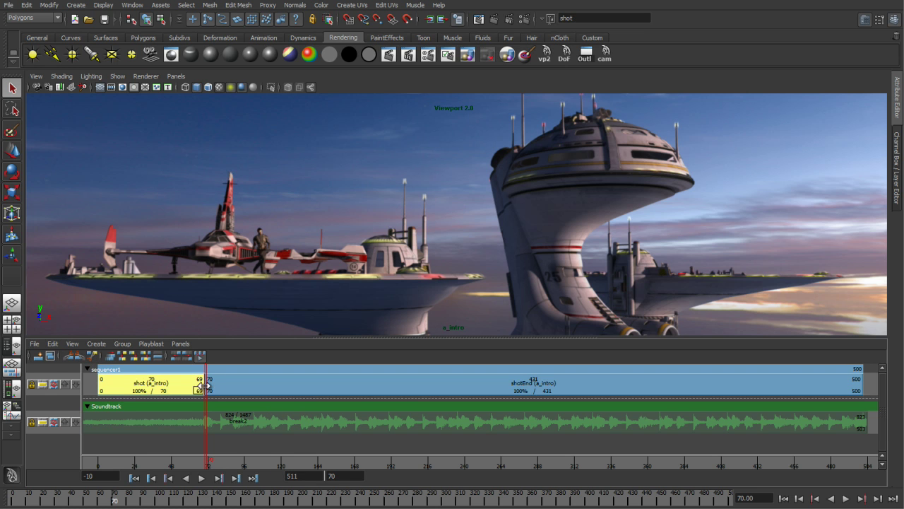
click(255, 387)
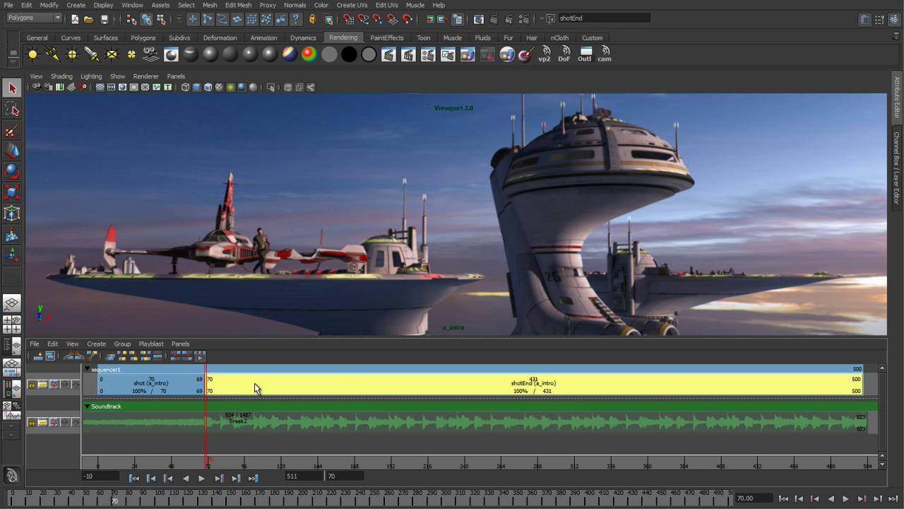
right_click(255, 385)
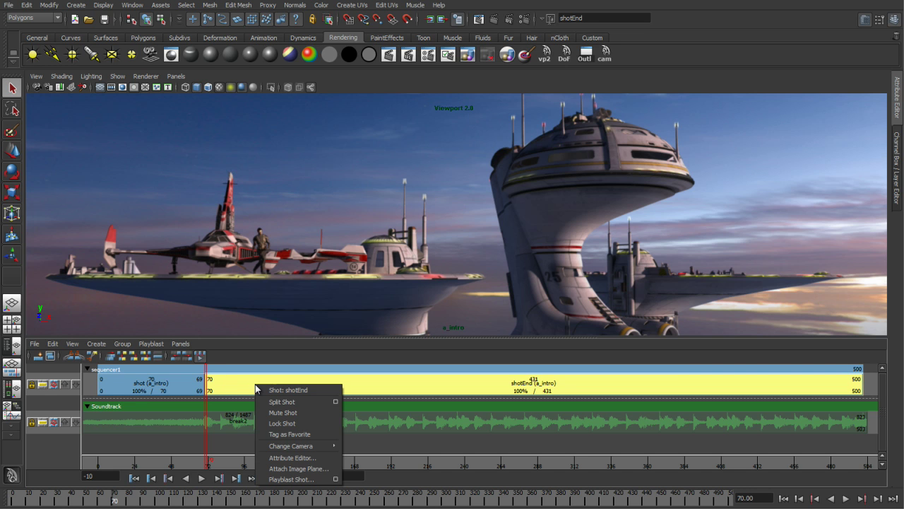
mouse_move(296, 445)
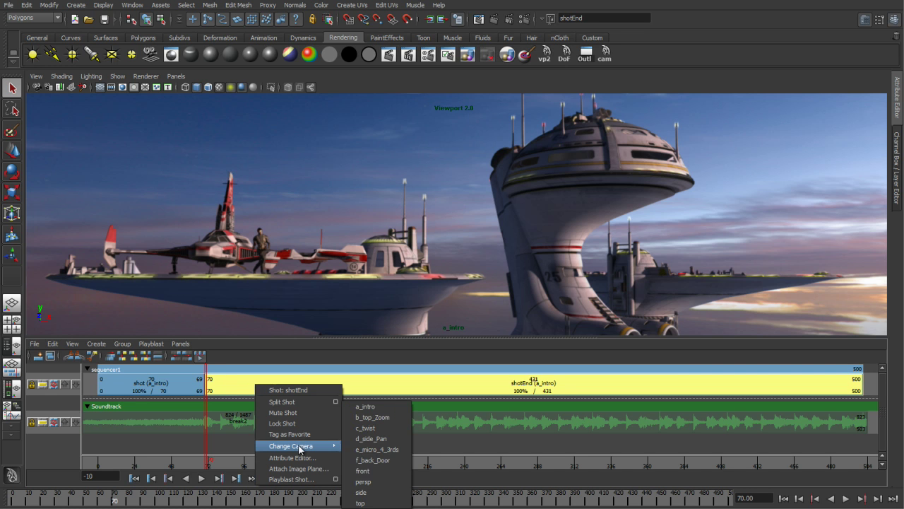
click(371, 438)
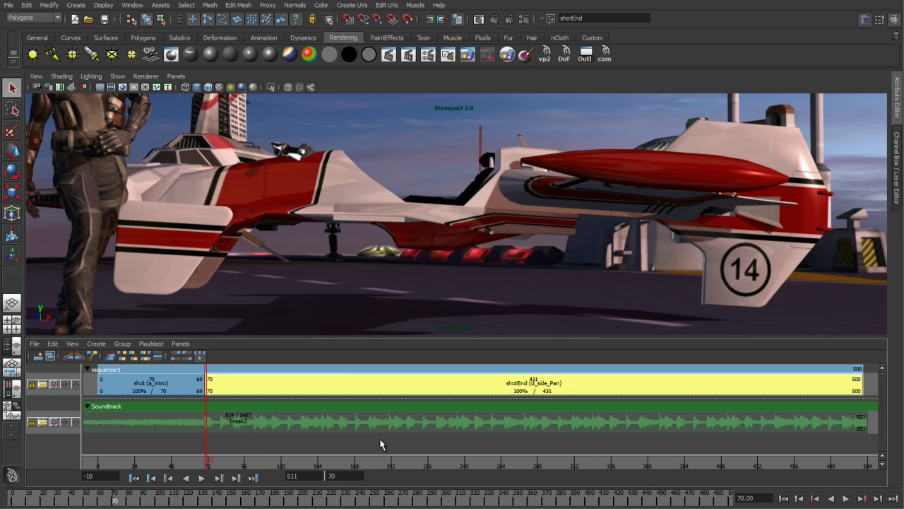
- Play the sequence from its start past the cut between the a_intro and d_side_Pan shots
click(137, 479)
click(202, 477)
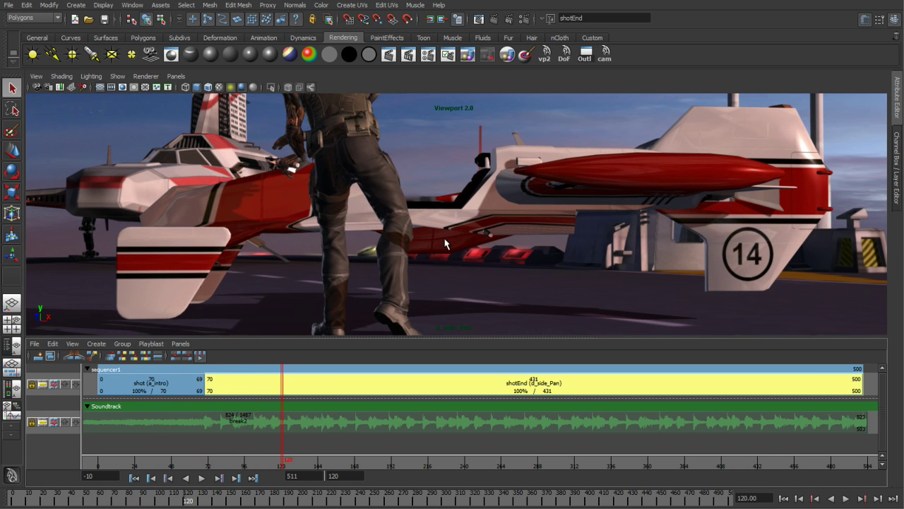
- At frame 70, turn the d_side_Pan camera toward the front of the aircraft, then select the camera and keyframe it
drag(282, 461, 205, 467)
alt+drag(353, 267, 568, 270)
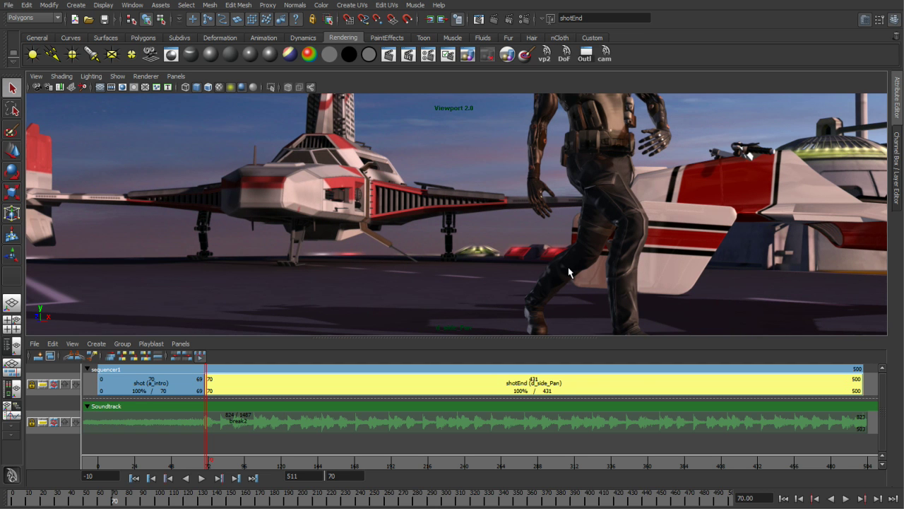
key(space)
drag(345, 218, 359, 233)
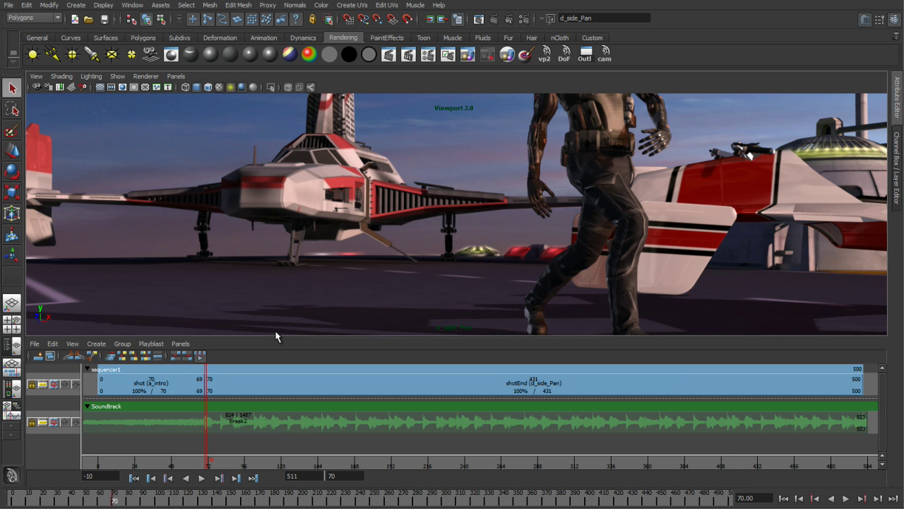
- At frame 134, move the d_side_Pan camera along to the tail marked 14 and the domed building, and keyframe it
drag(212, 462, 301, 463)
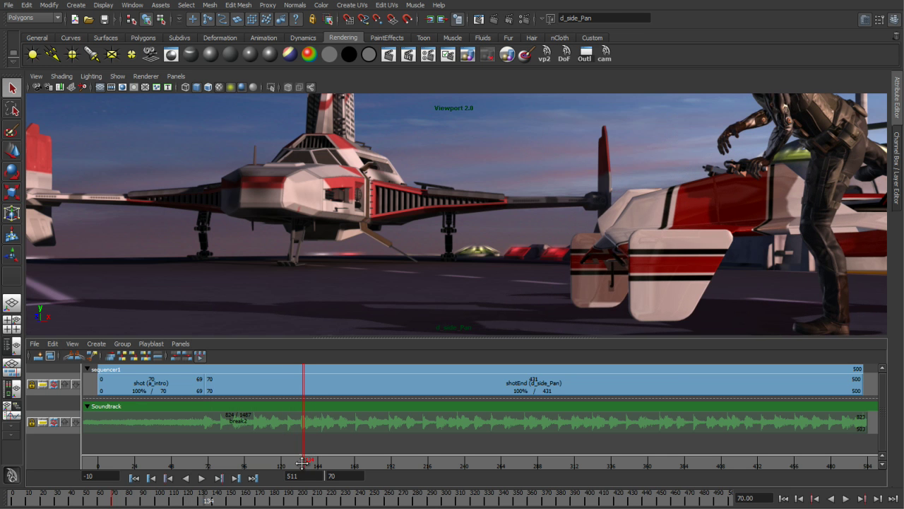
alt+middle_drag(680, 263, 149, 313)
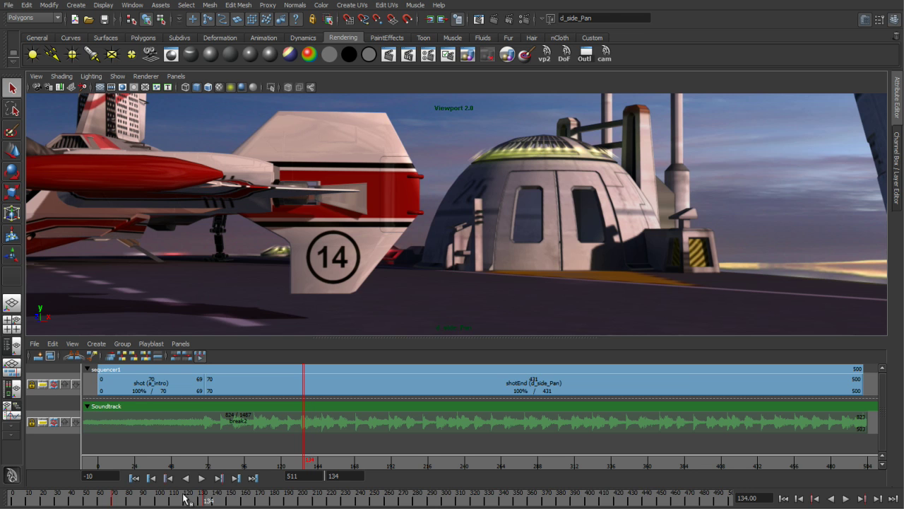
- Split the d_side_Pan shot at frame 134
right_click(312, 385)
click(342, 400)
- At frame 100, enable depth of field on the d_side_Pan camera with focus distance 41.1, F Stop 3.3 and focus region scale 3
drag(300, 464, 253, 464)
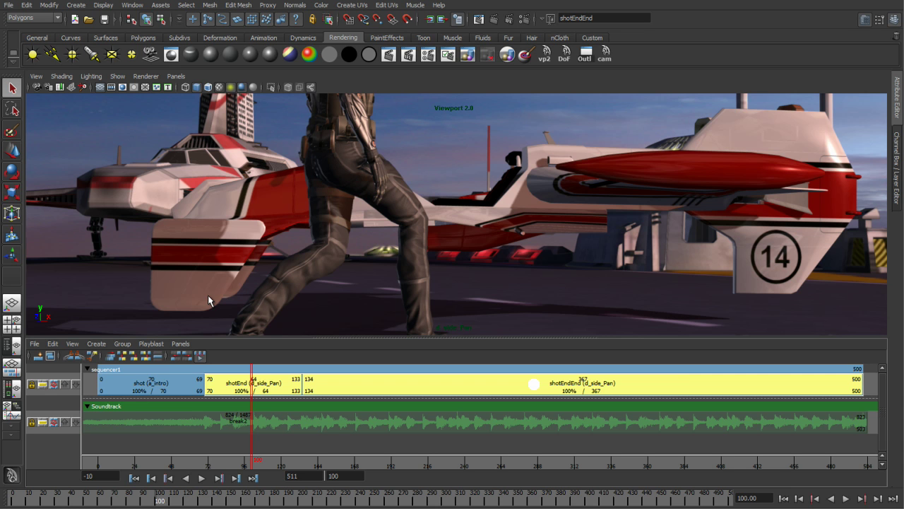
click(222, 380)
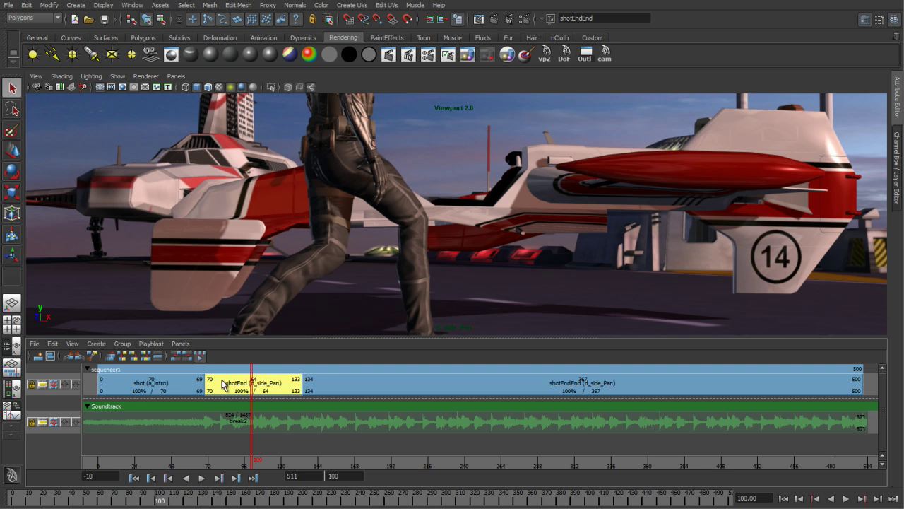
click(898, 105)
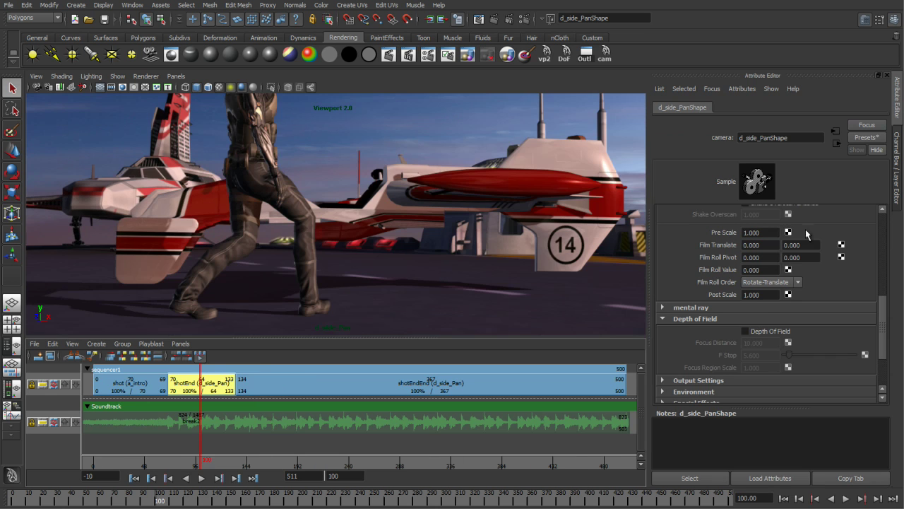
click(745, 330)
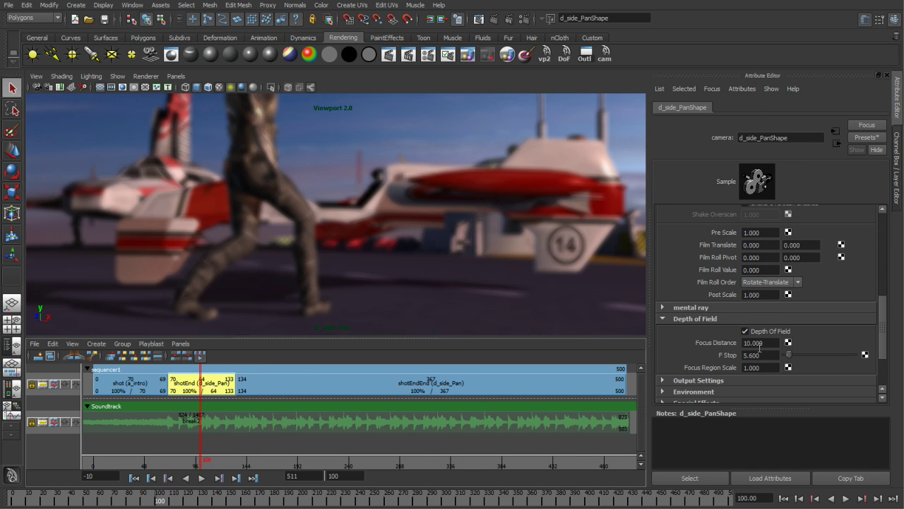
ctrl+drag(800, 342, 891, 344)
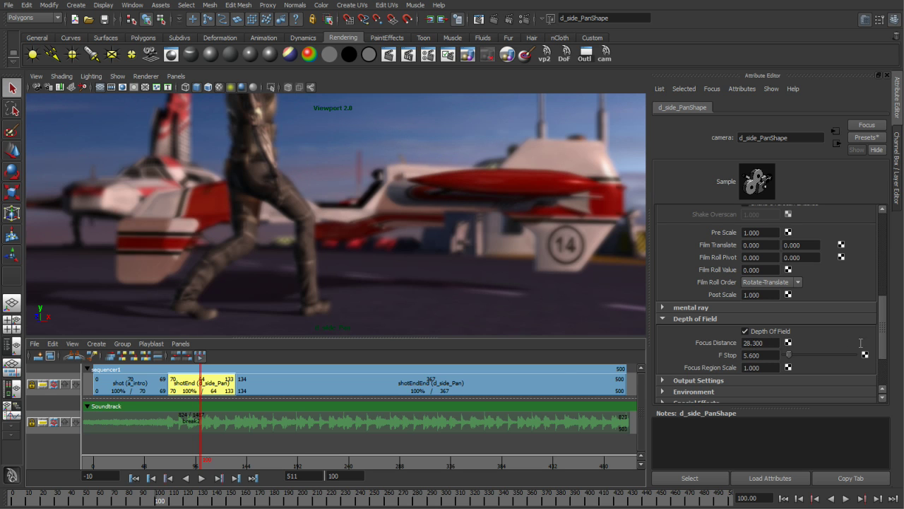
ctrl+drag(768, 342, 774, 342)
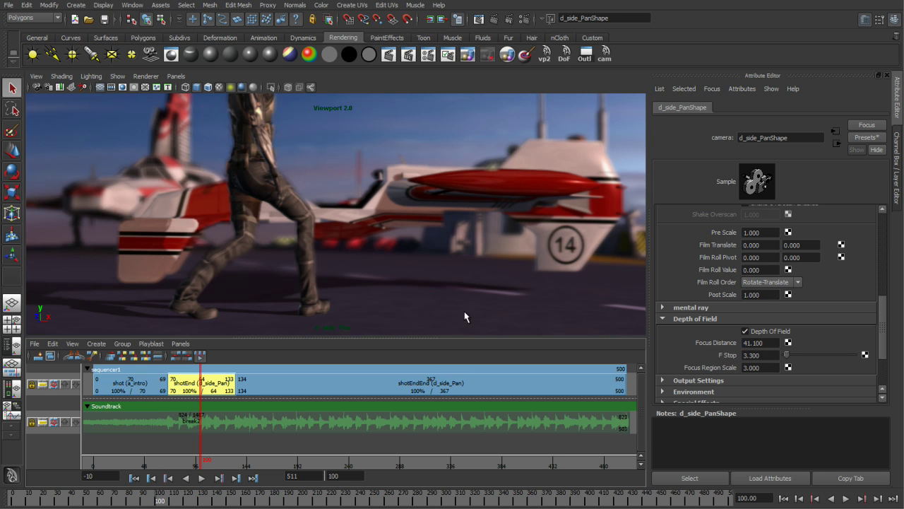
click(896, 114)
- Change the camera of the last shot, starting at frame 134, to e_micro_4_3rds while viewing frame 146
drag(251, 463, 322, 464)
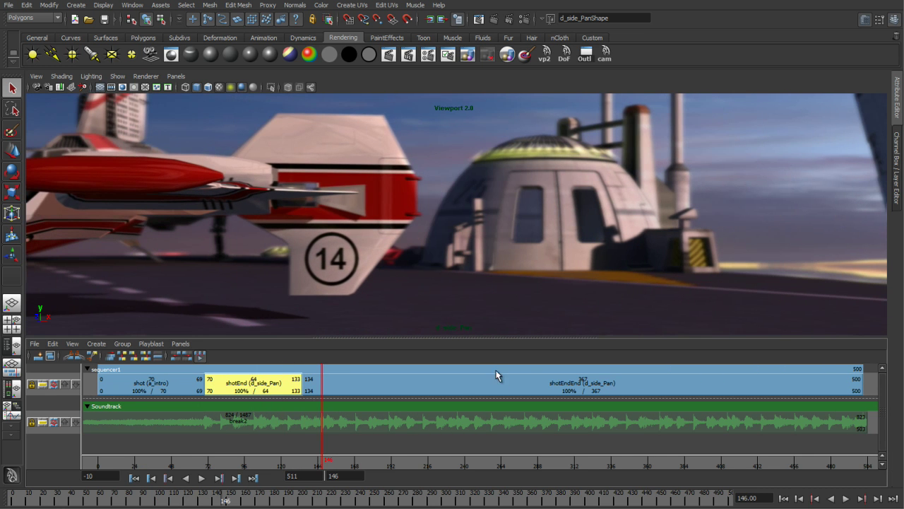
click(461, 382)
right_click(460, 381)
mouse_move(503, 446)
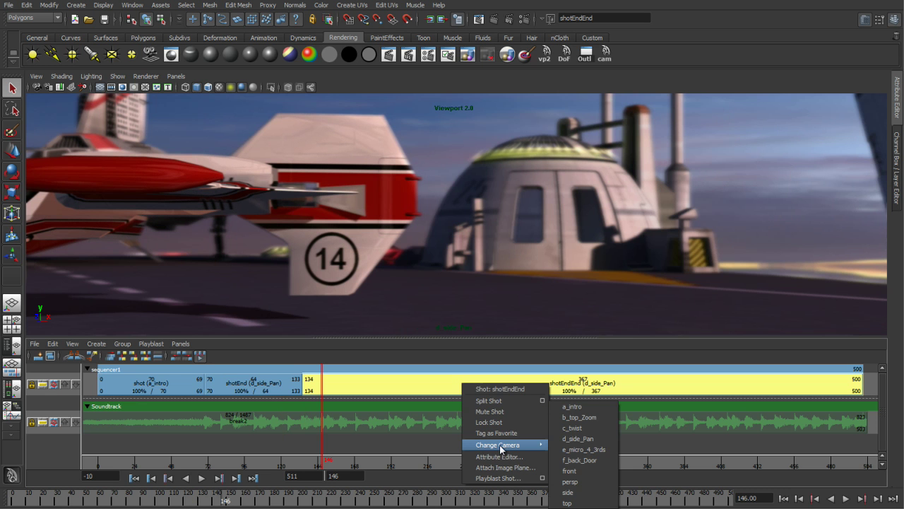
click(577, 449)
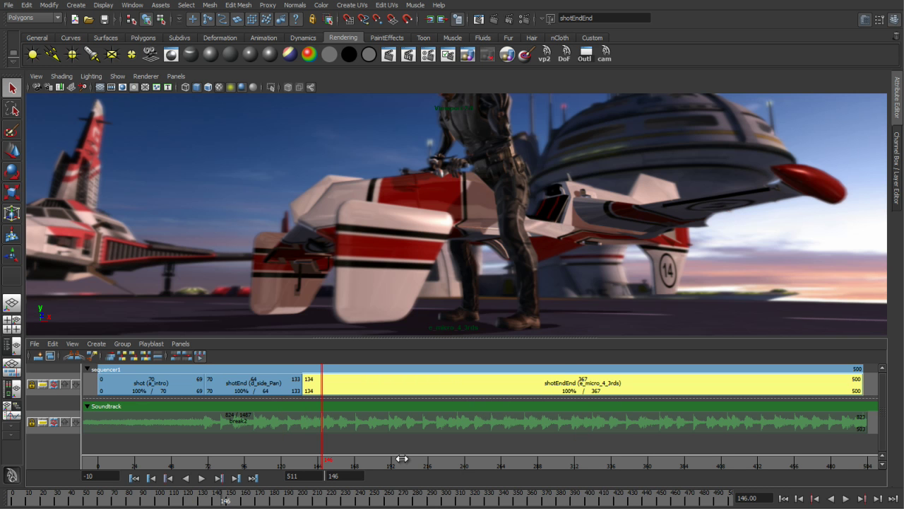
- Split the e_micro_4_3rds shot at frame 291
drag(324, 463, 541, 460)
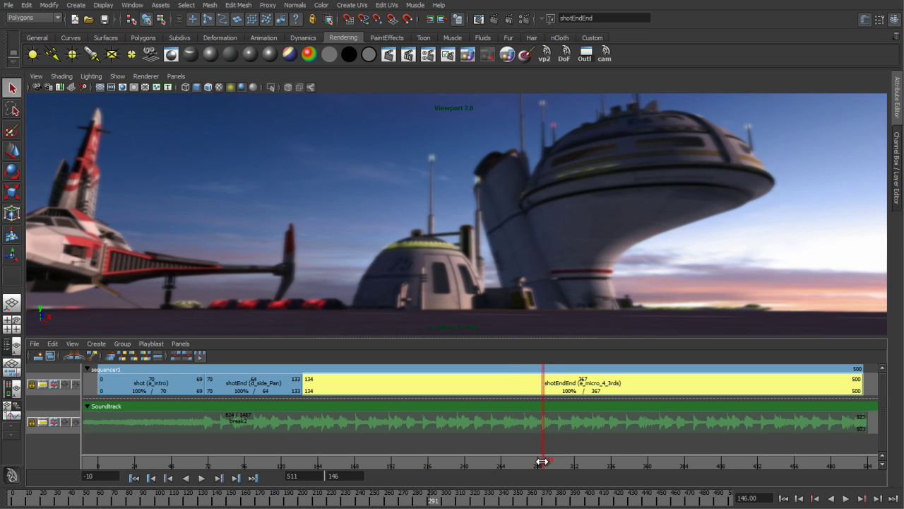
right_click(553, 390)
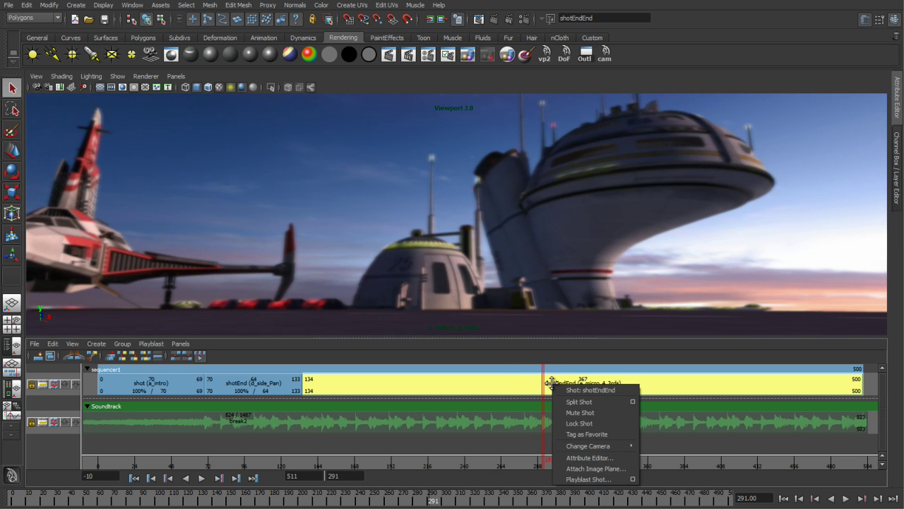
click(596, 401)
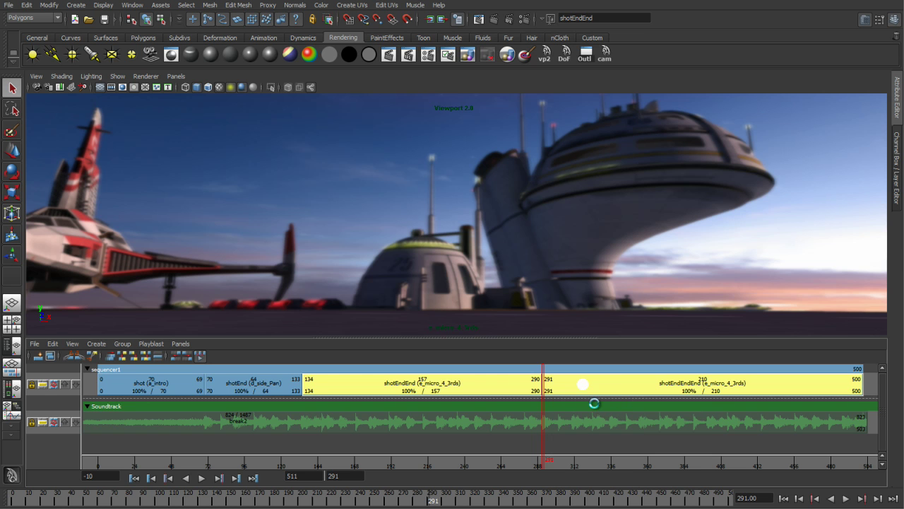
- Change the camera of the shot spanning frames 291 to 500 to f_back_Door
click(617, 385)
right_click(620, 385)
mouse_move(678, 443)
click(727, 461)
- Import AIRPLANE-FIGHTER-2.WAV as sequencer audio at frame 298, and move its clip earlier to start at frame 205
mouse_move(555, 461)
mouse_down()
mouse_move(585, 463)
mouse_move(529, 463)
mouse_move(587, 464)
mouse_move(554, 467)
mouse_up()
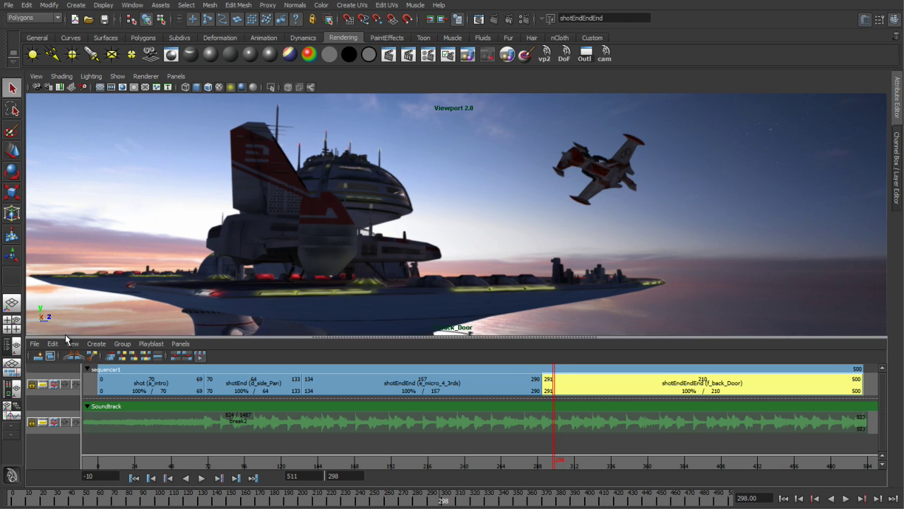
click(34, 343)
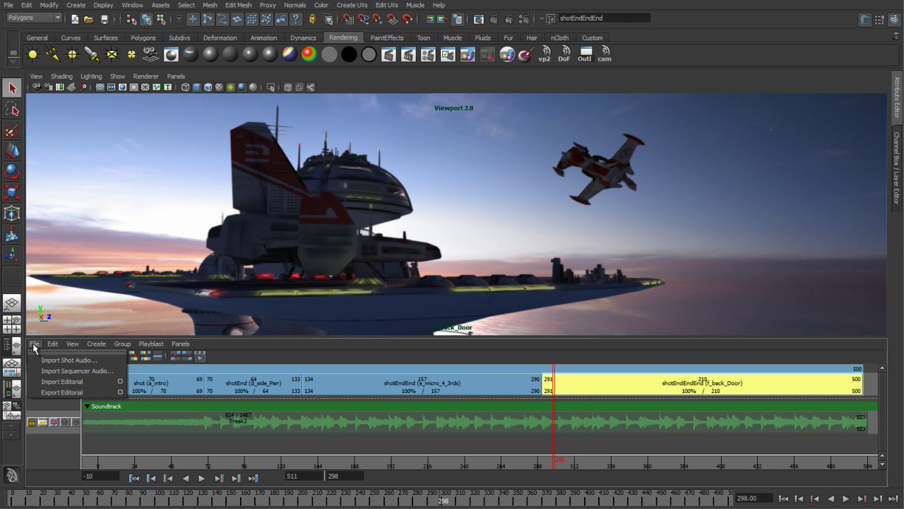
click(62, 370)
click(291, 205)
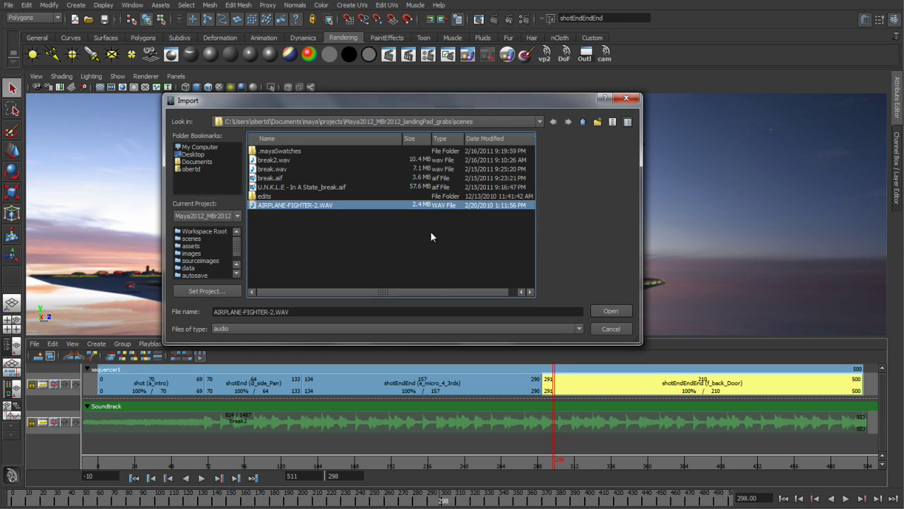
click(610, 310)
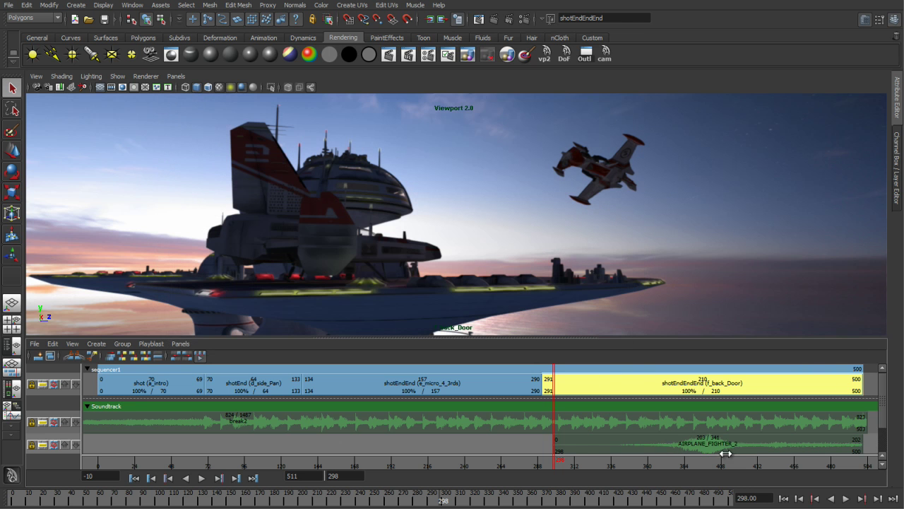
drag(724, 445, 240, 463)
- Extend the start of the a_intro shot back to frame -100
alt+middle_drag(329, 453, 550, 457)
alt+middle_drag(268, 428, 332, 437)
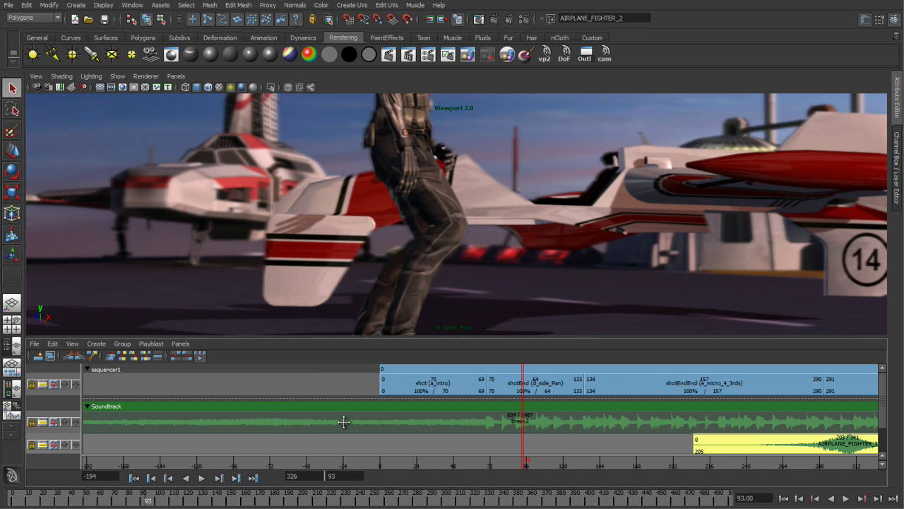
drag(514, 467, 445, 467)
drag(395, 376, 236, 399)
- Split the extended a_intro shot at frame 0 and deselect the shots
mouse_move(433, 460)
mouse_down()
mouse_move(373, 470)
mouse_move(380, 478)
mouse_up()
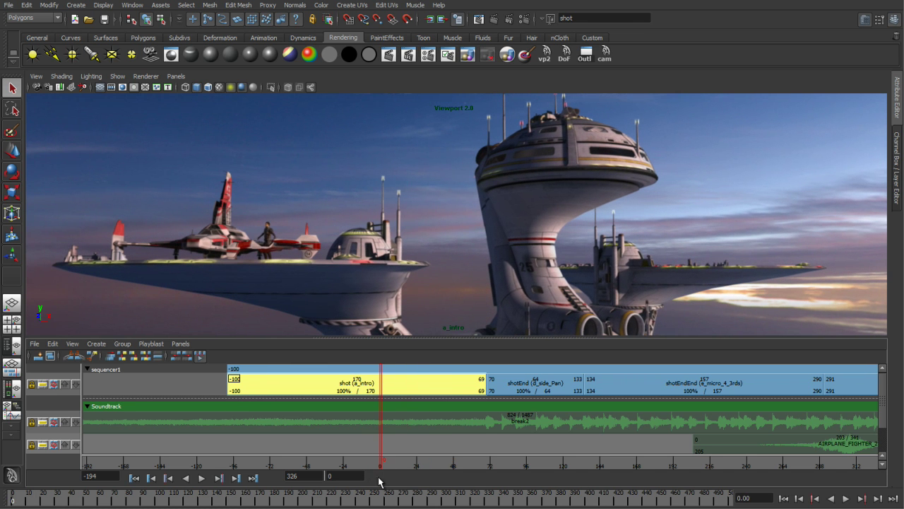
right_click(400, 387)
click(414, 416)
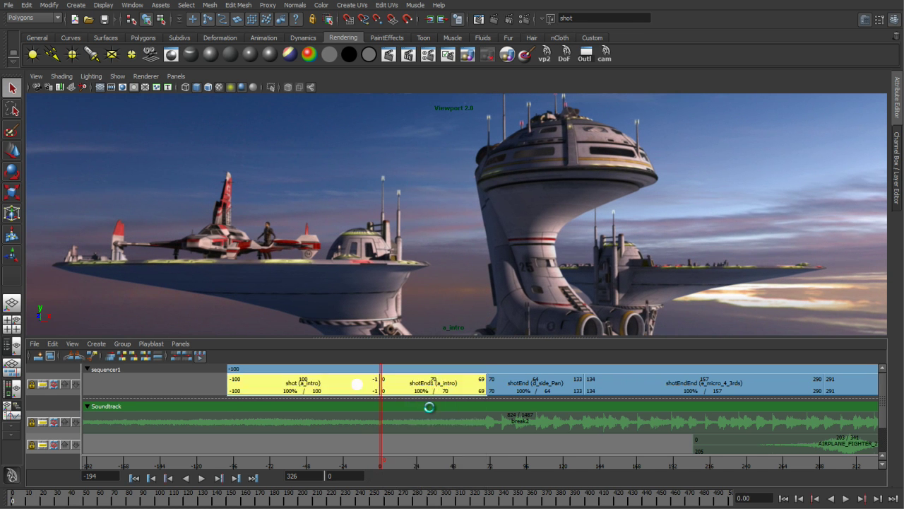
click(333, 443)
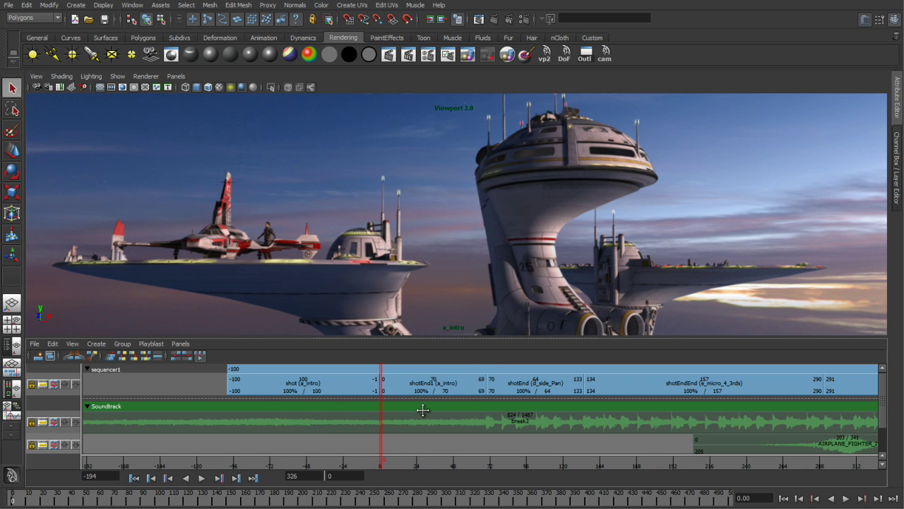
- Assign the b_top_Zoom camera to shotEnd1 in the Shot Playlist, and close the playlist
click(95, 346)
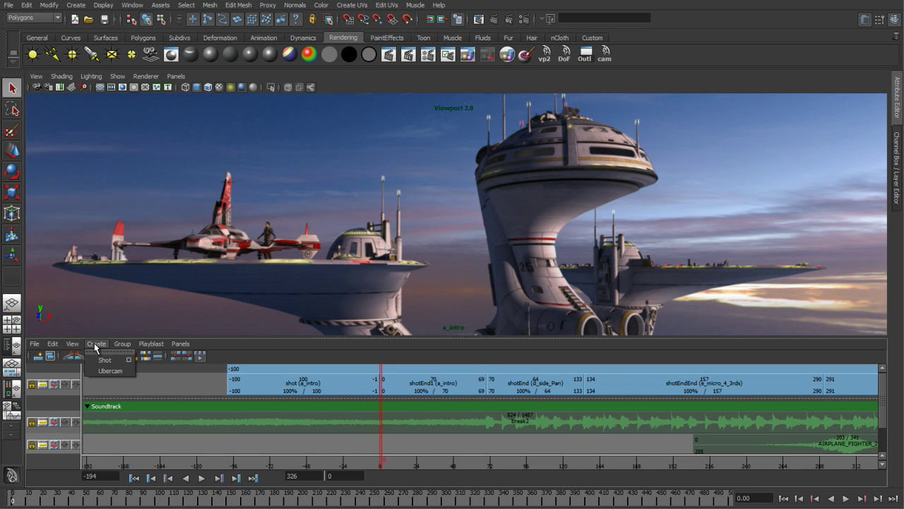
mouse_move(80, 346)
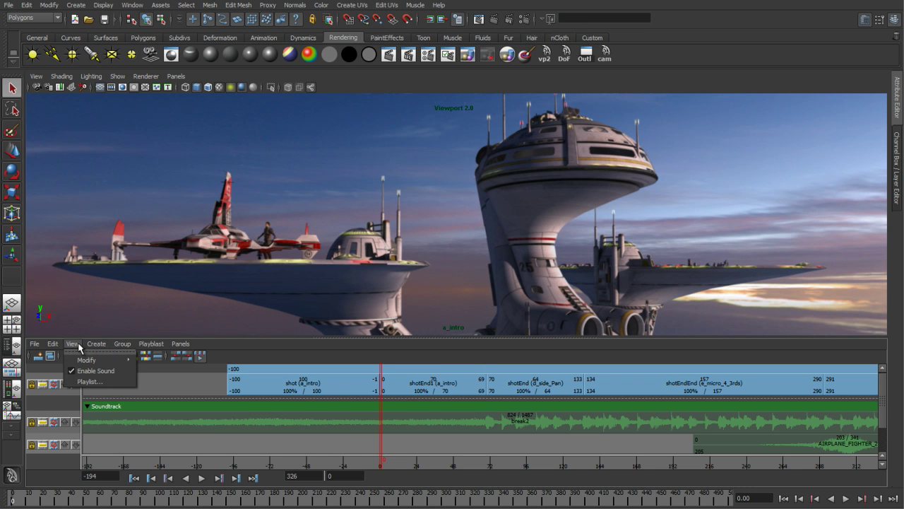
click(92, 382)
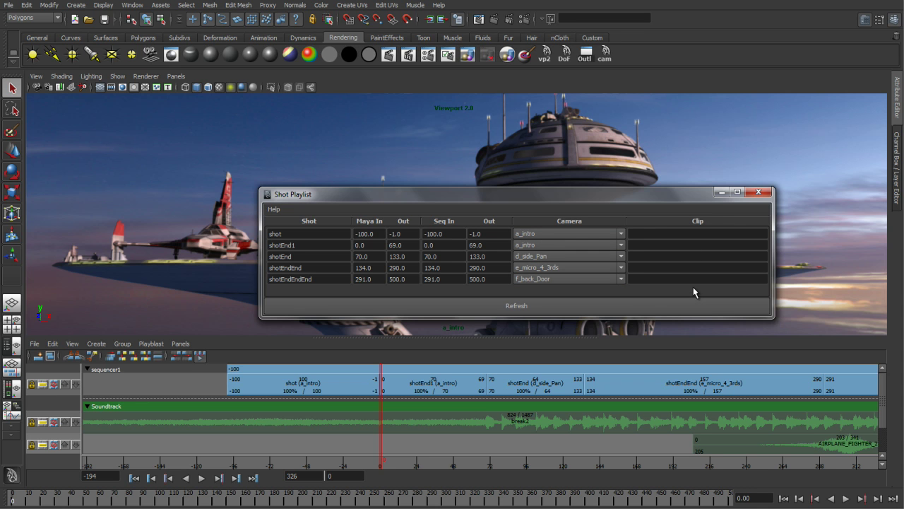
click(551, 245)
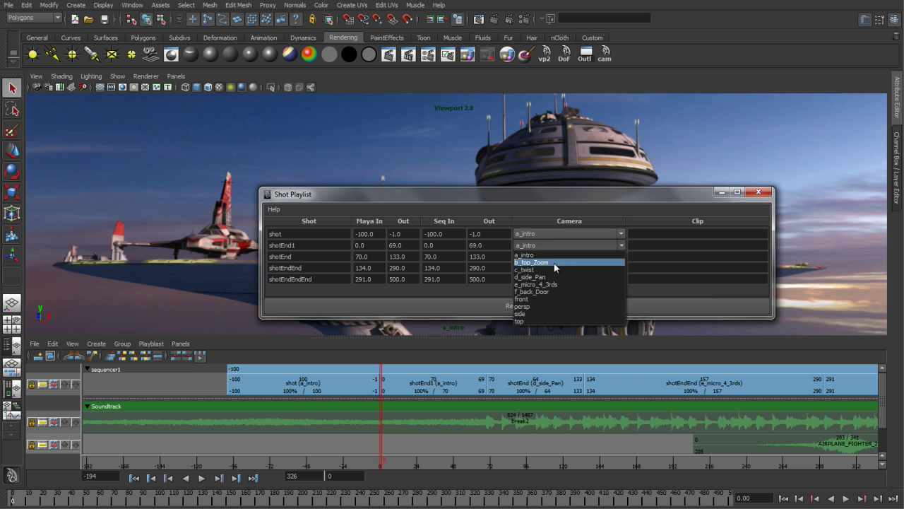
click(554, 262)
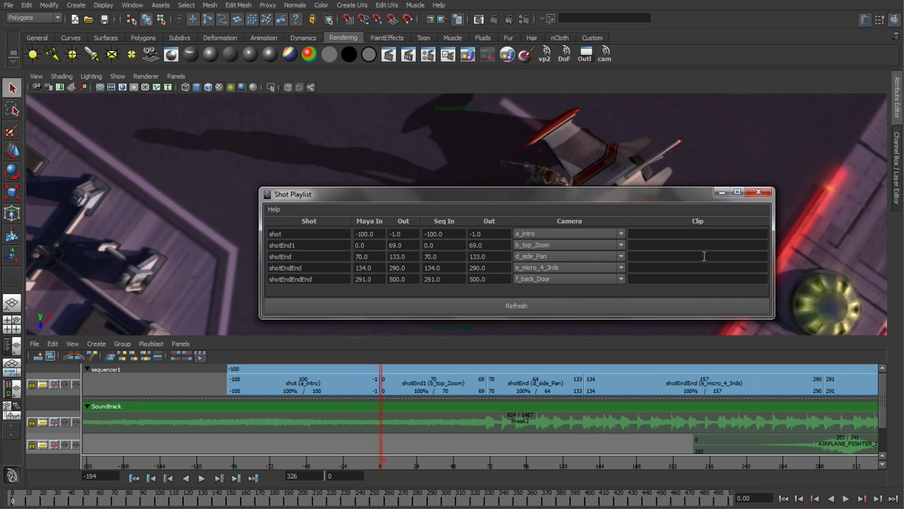
click(759, 193)
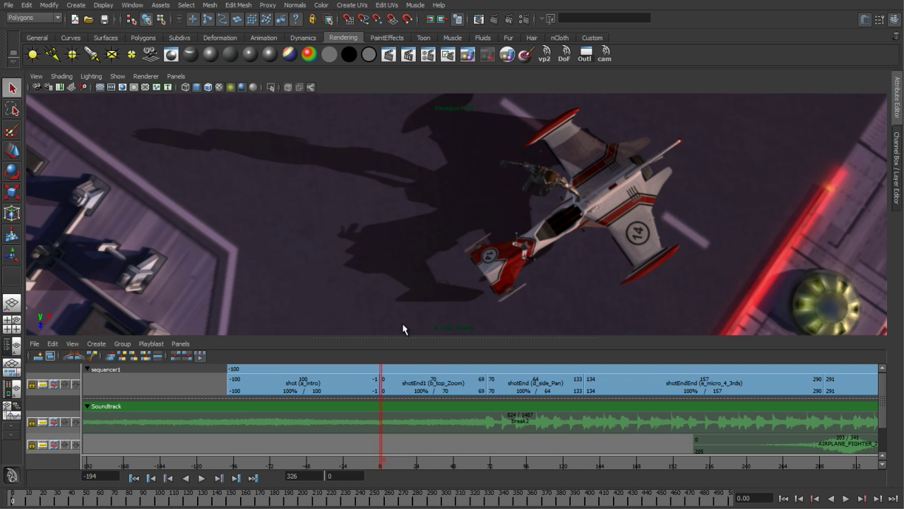
- Play the whole sequence from its start at frame -100 to review all shots, and stop in the f_back_Door shot
click(134, 479)
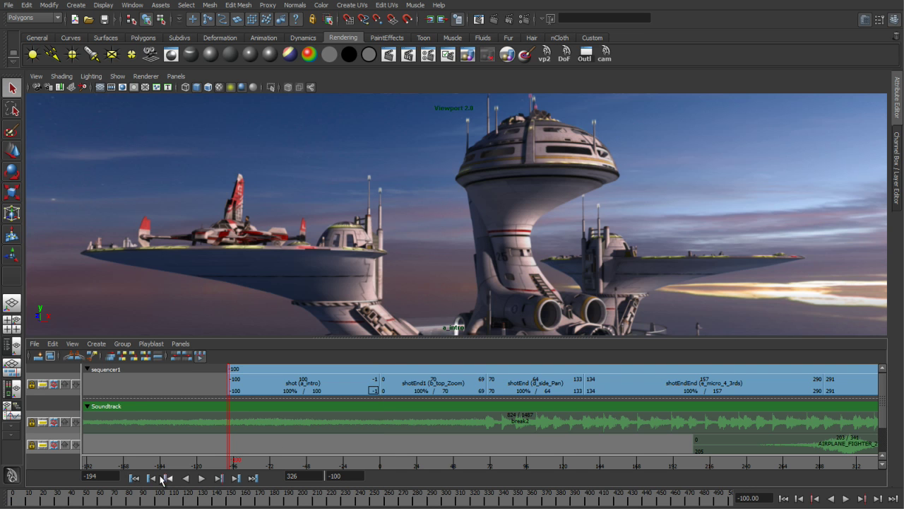
click(201, 479)
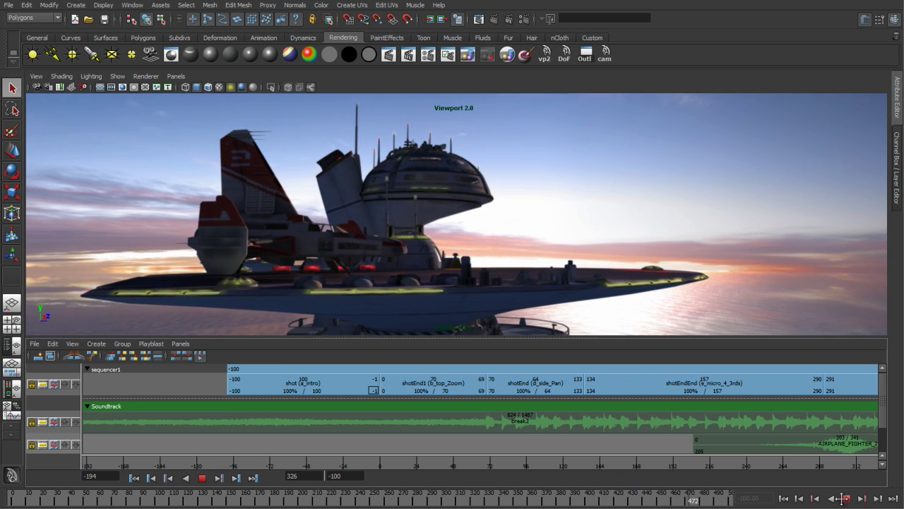
click(843, 498)
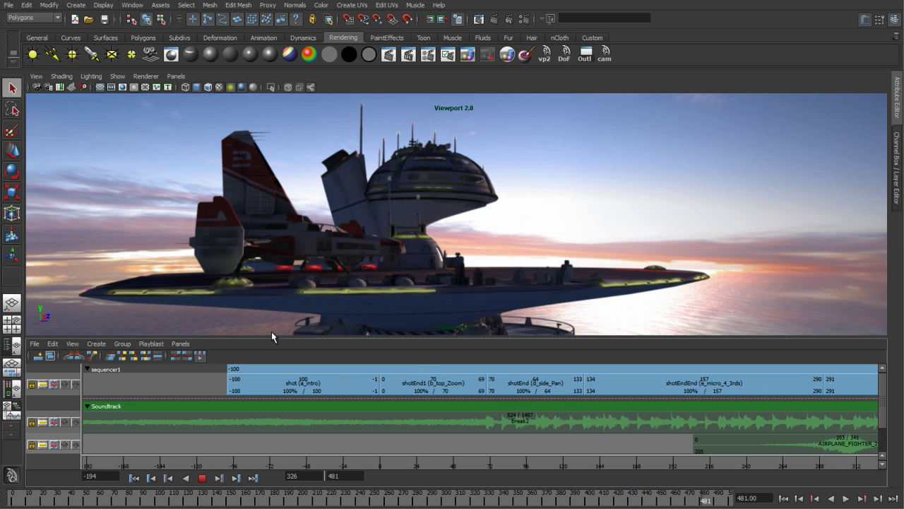
- Create an ubercam from the sequence, and switch the layout to the Outliner beside the perspective view
click(97, 346)
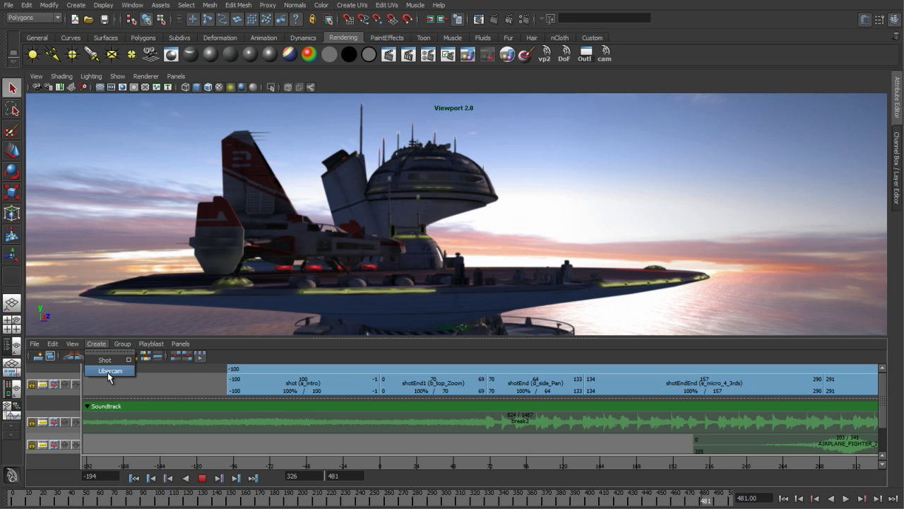
click(107, 371)
key(space)
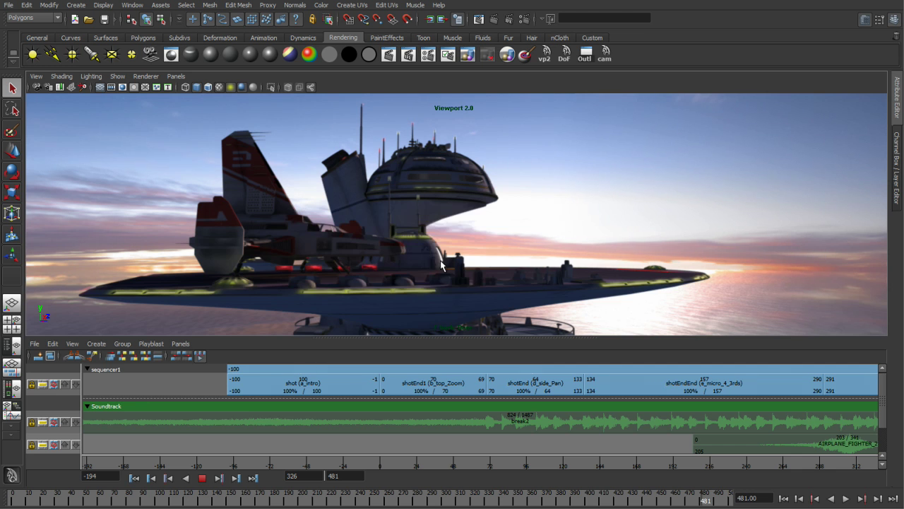
key(space)
drag(455, 174, 455, 196)
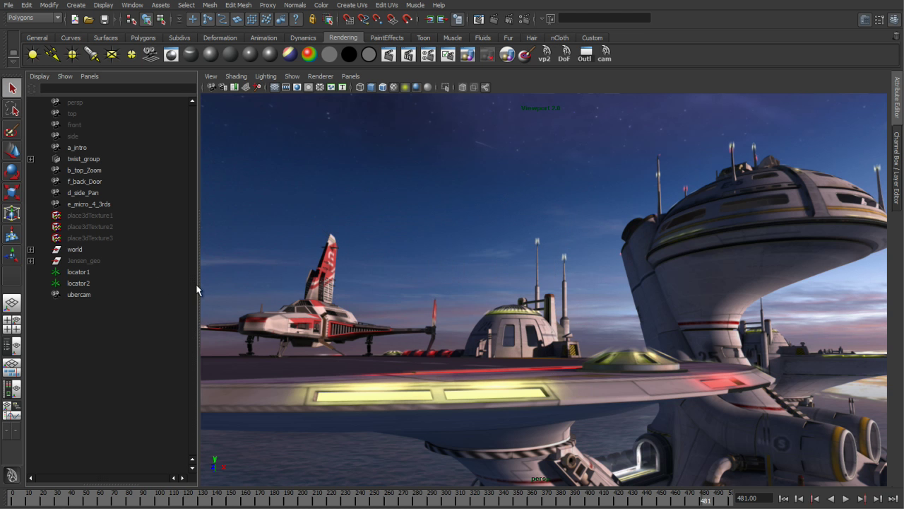
- Select ubercam and play the animation to check its movement in the perspective view, then stop playback
click(76, 295)
alt+drag(506, 323, 474, 319)
key(w)
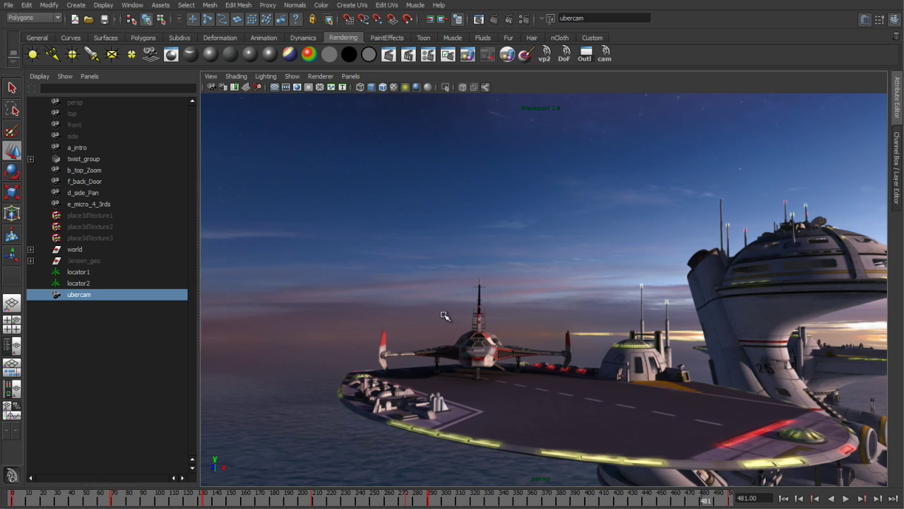
scroll(483, 315, down, 5)
key(alt+v)
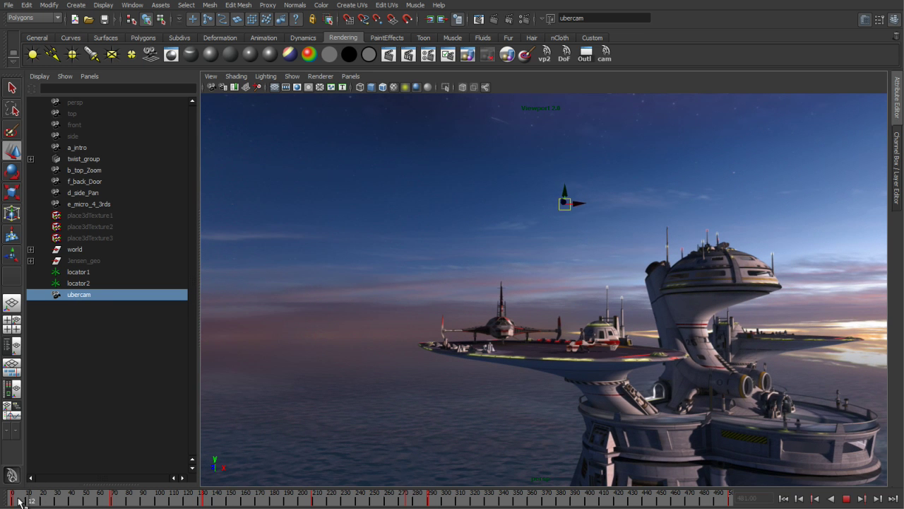
key(alt+v)
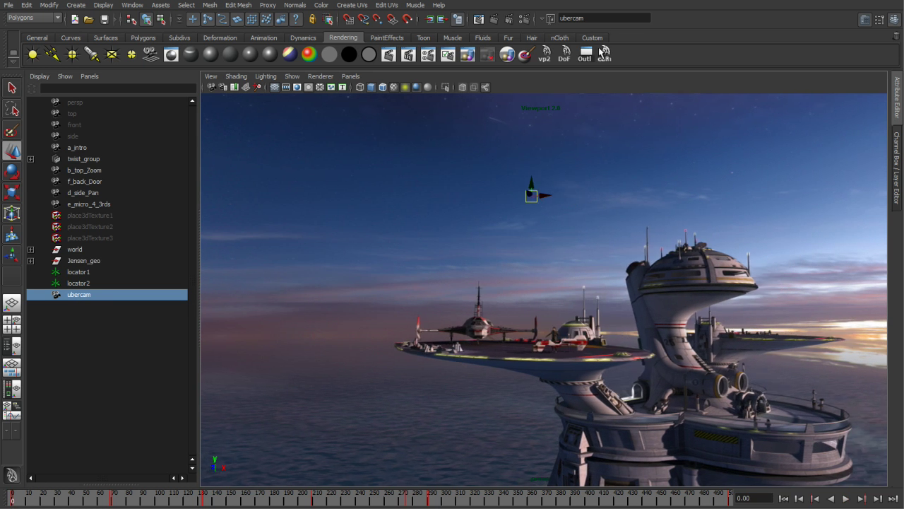
- Enlarge the icons of the b_top_Zoom, c_twist, d_side_Pan, e_micro_4_3rds and f_back_Door cameras by scaling them up in the perspective view
alt+right_drag(512, 234, 546, 226)
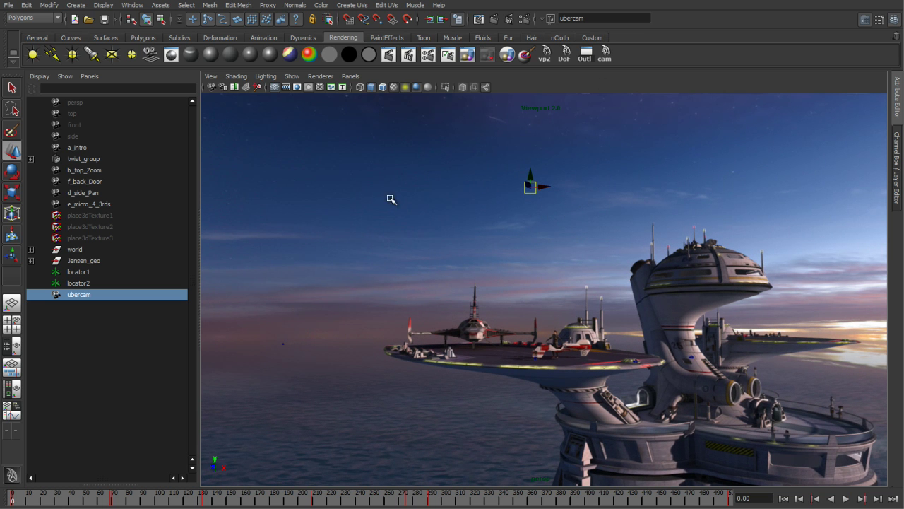
mouse_move(304, 115)
mouse_down()
mouse_move(696, 426)
mouse_move(684, 408)
mouse_up()
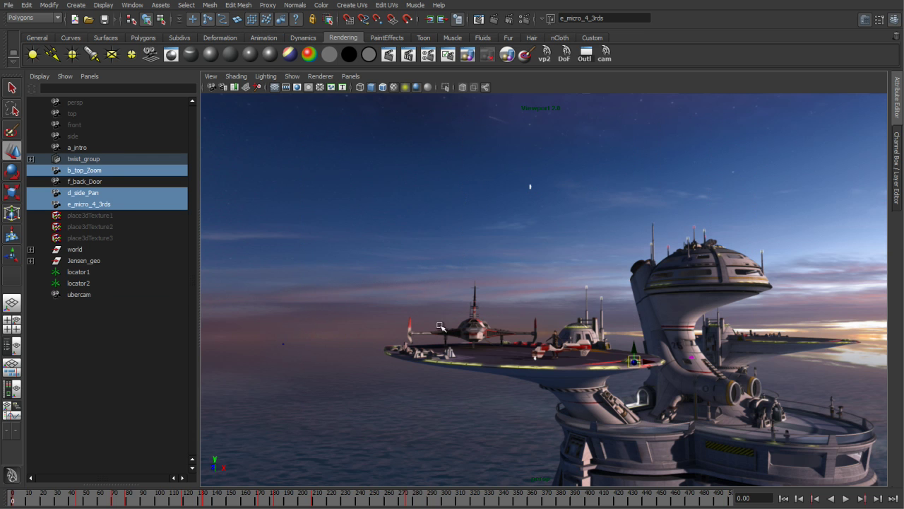
key(e)
key(r)
middle_drag(414, 294, 444, 296)
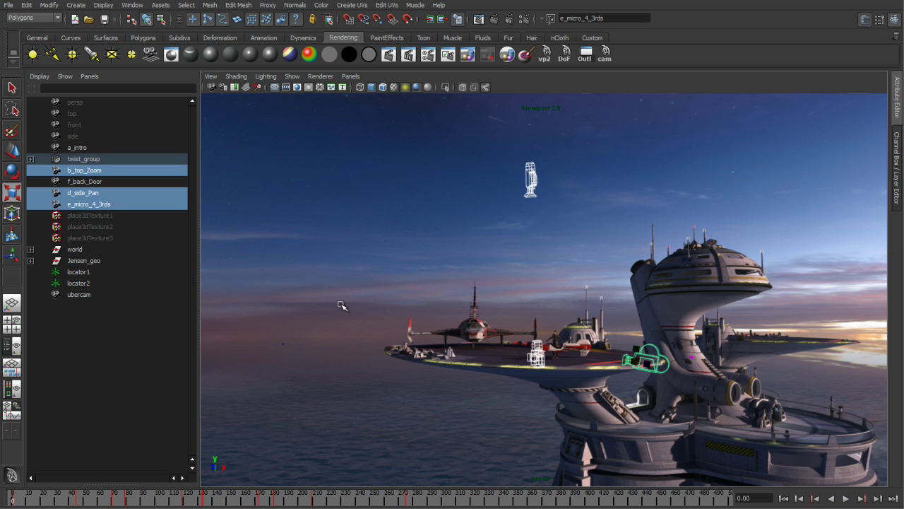
drag(259, 311, 300, 347)
middle_drag(314, 286, 352, 286)
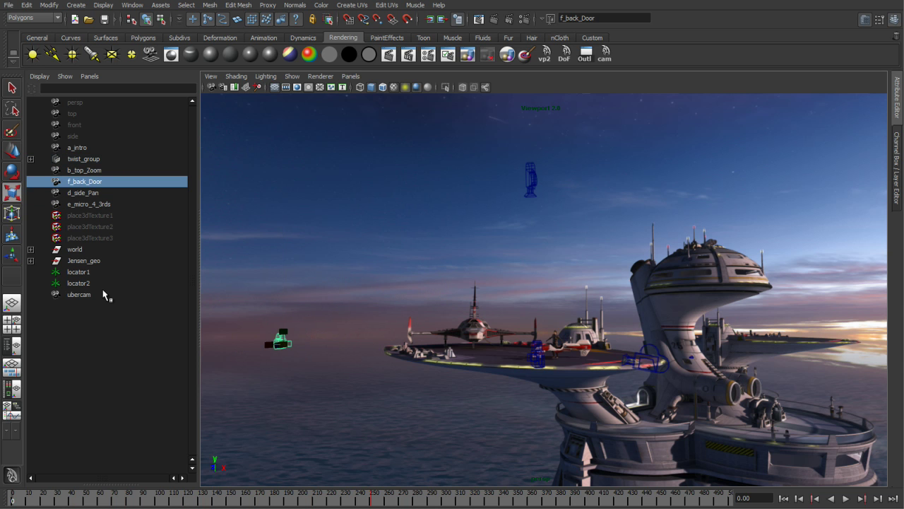
- Select ubercam, examine its depth of field attributes, and display its complete list of keyed transform and shape channels
click(76, 295)
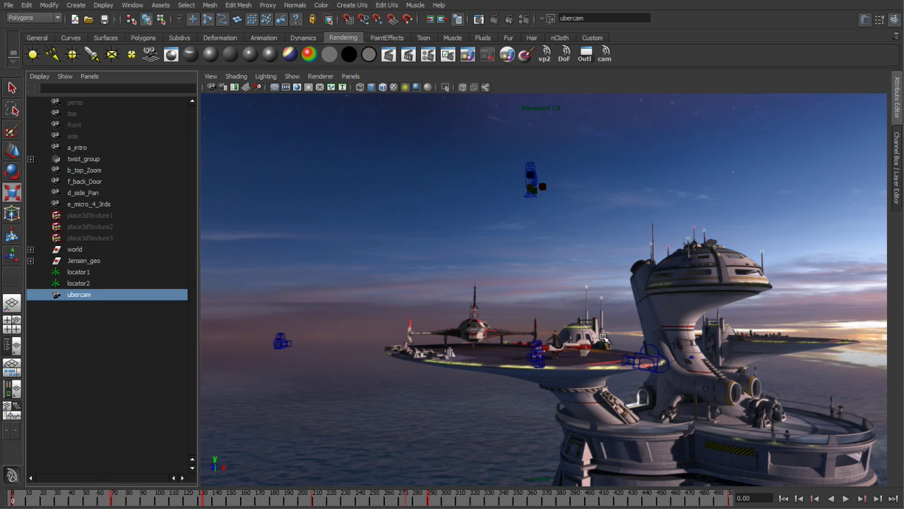
click(898, 113)
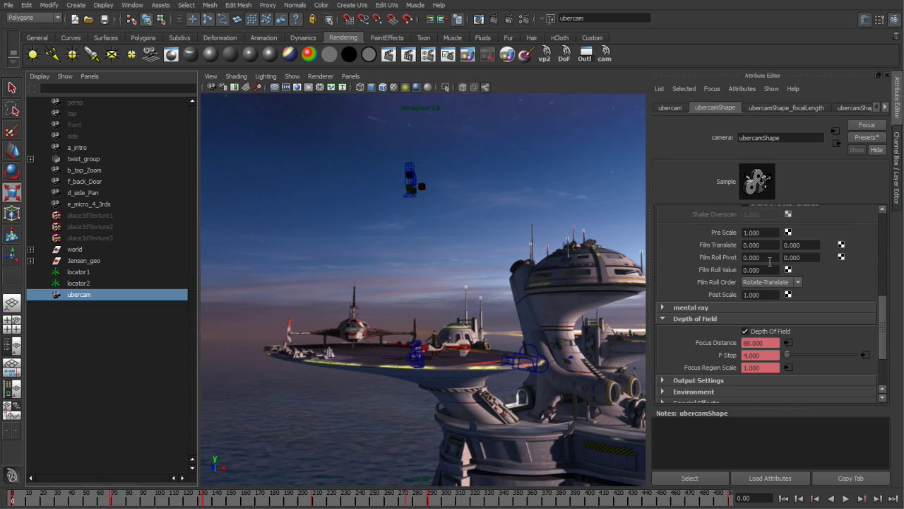
click(899, 192)
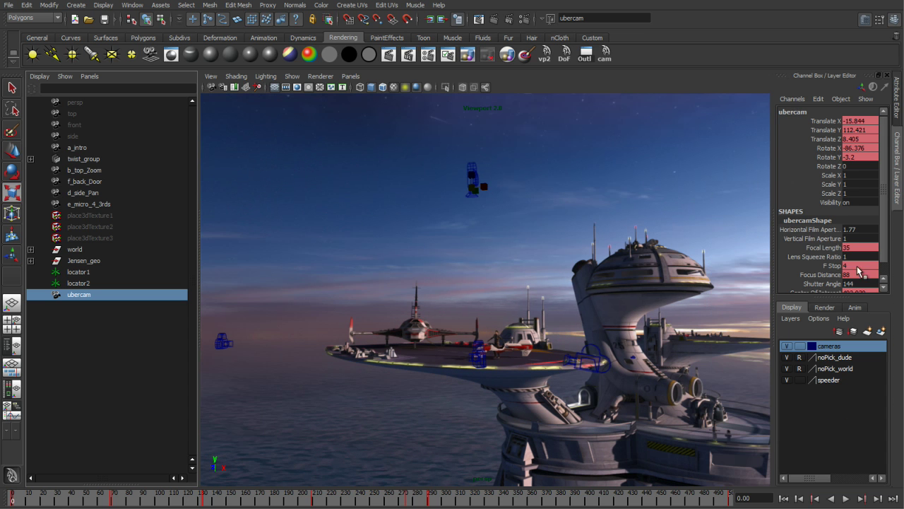
drag(837, 300, 837, 332)
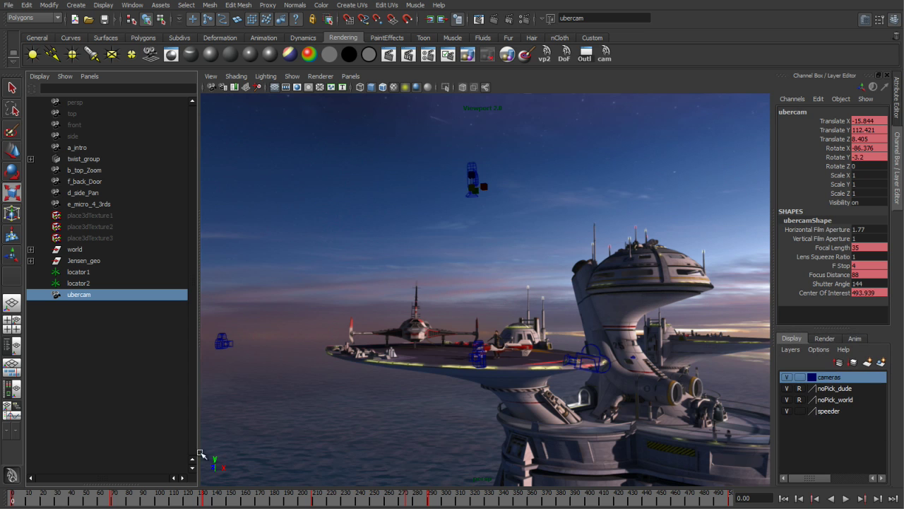
- Play and scrub the animation to frame 156 to examine how ubercam's position and channel values change between shots
key(alt+v)
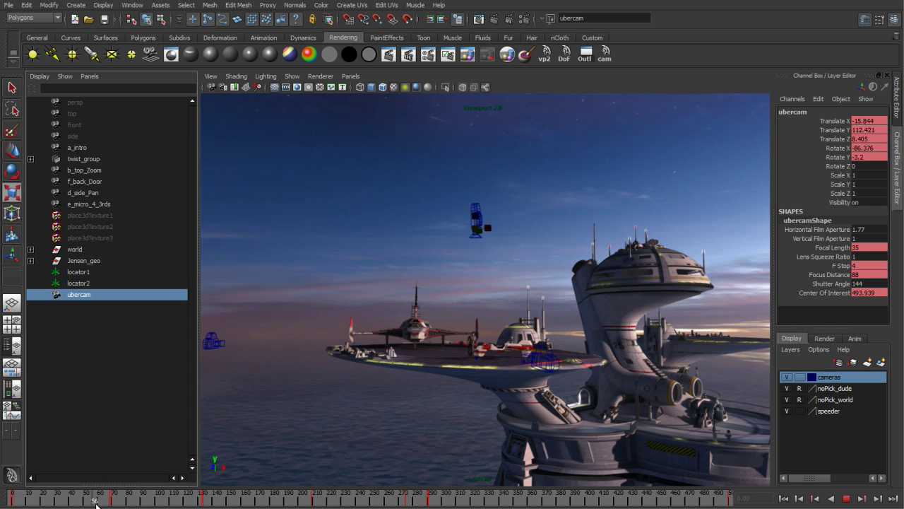
key(alt+v)
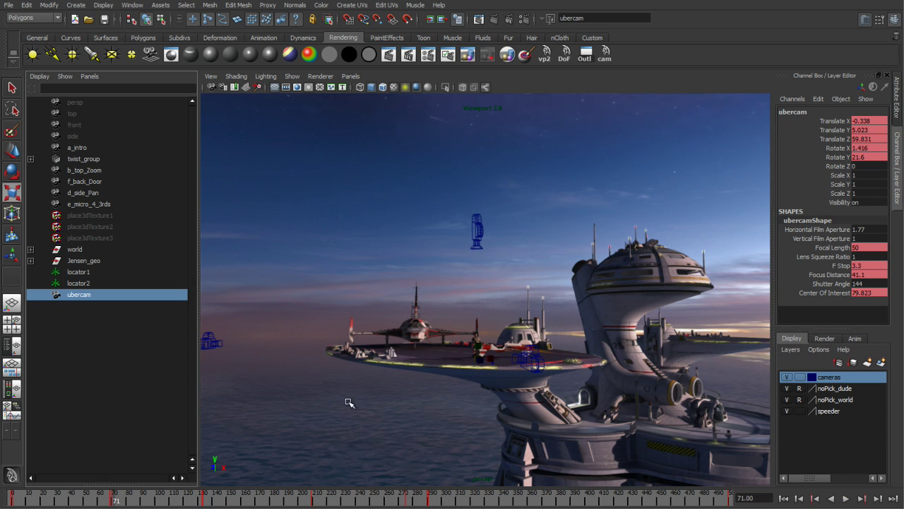
key(alt+v)
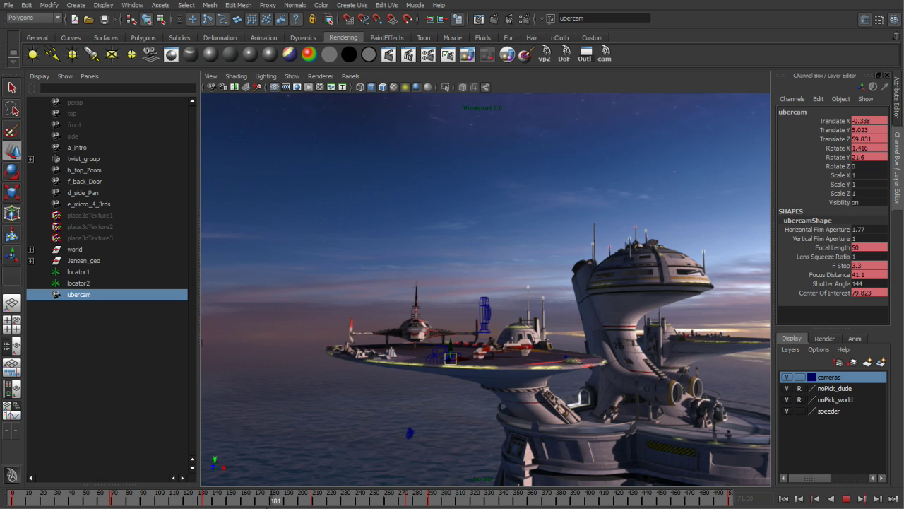
mouse_move(128, 503)
mouse_down()
mouse_move(120, 503)
mouse_move(130, 502)
mouse_up()
drag(151, 502, 151, 501)
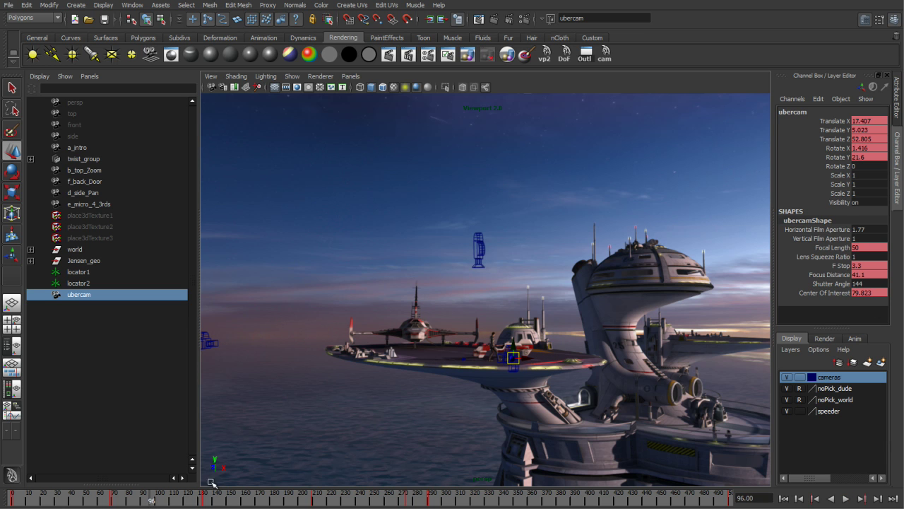
drag(153, 501, 241, 501)
- Look through ubercam in the viewport, scrub back to an earlier frame, and play the animation through it
key(space)
click(440, 178)
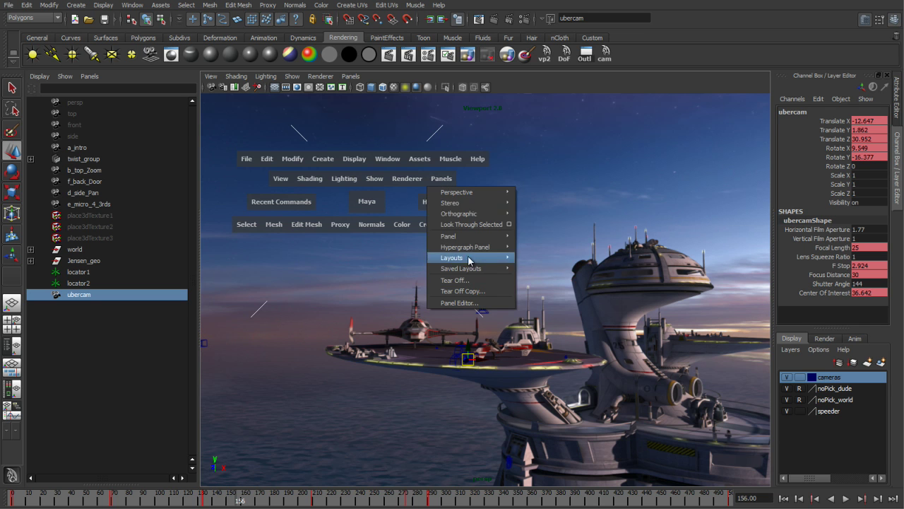
mouse_move(460, 193)
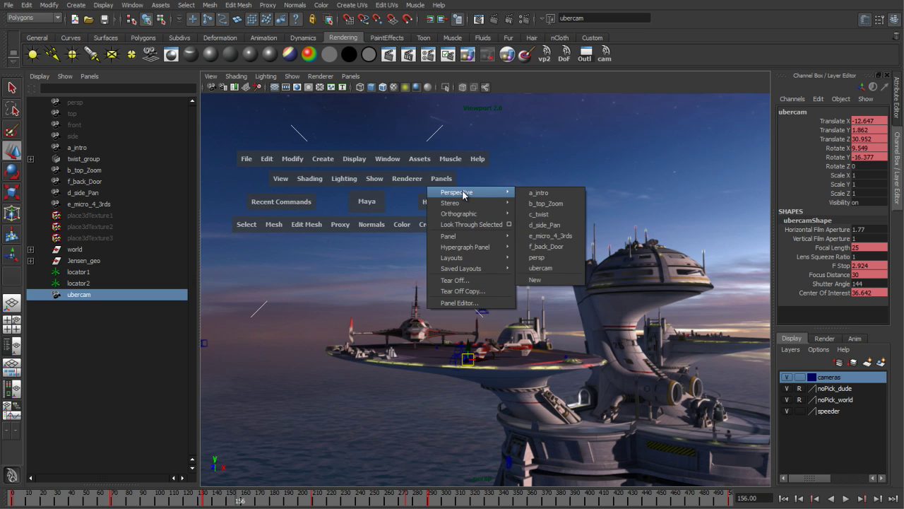
click(544, 268)
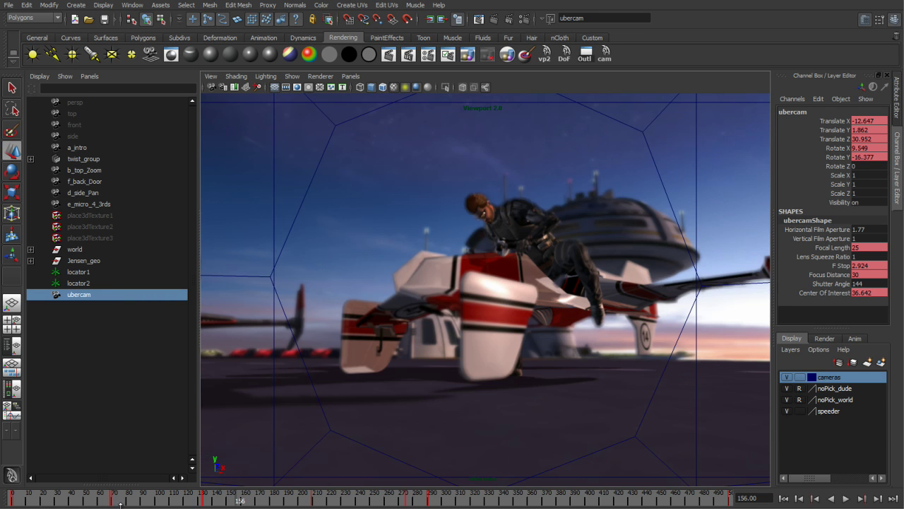
drag(233, 501, 84, 506)
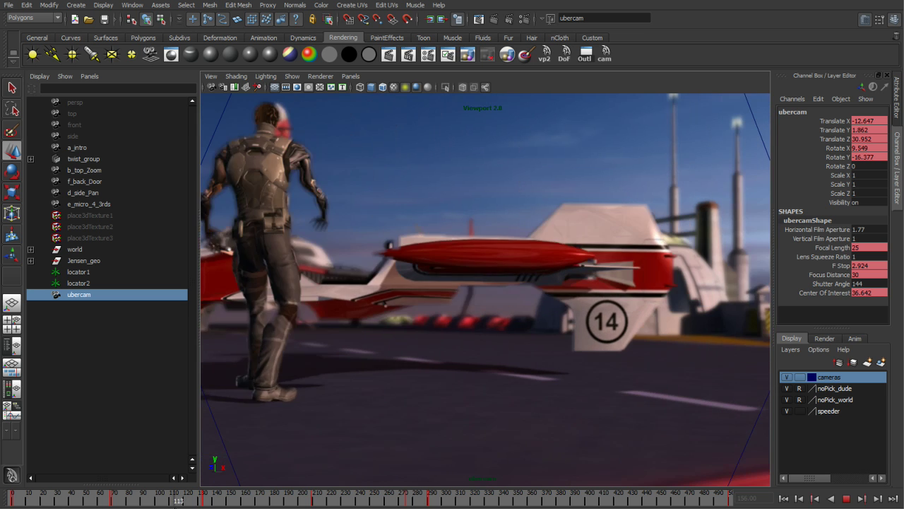